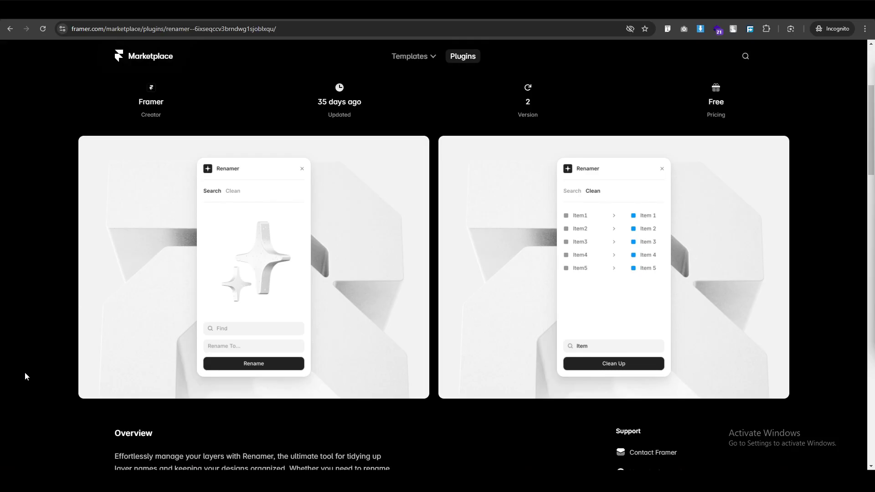
{"action": "scroll", "coordinate": [25, 372], "scroll_direction": "down", "scroll_amount": 4}
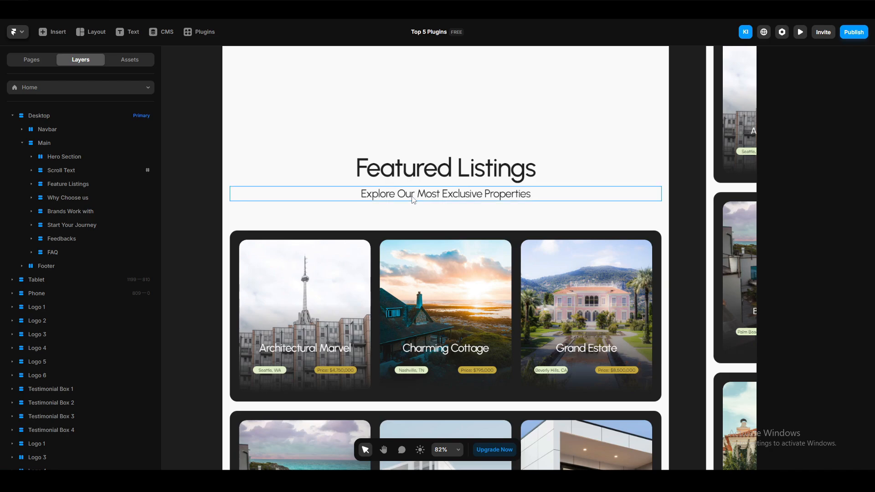
Step: Copy the name of the "Headline and subheadline" layer in the Why Choose us section of the Framer project
{"action": "scroll", "coordinate": [457, 267], "scroll_direction": "down", "scroll_amount": 5}
{"action": "left_click_drag", "start_coordinate": [325, 402], "coordinate": [304, 195]}
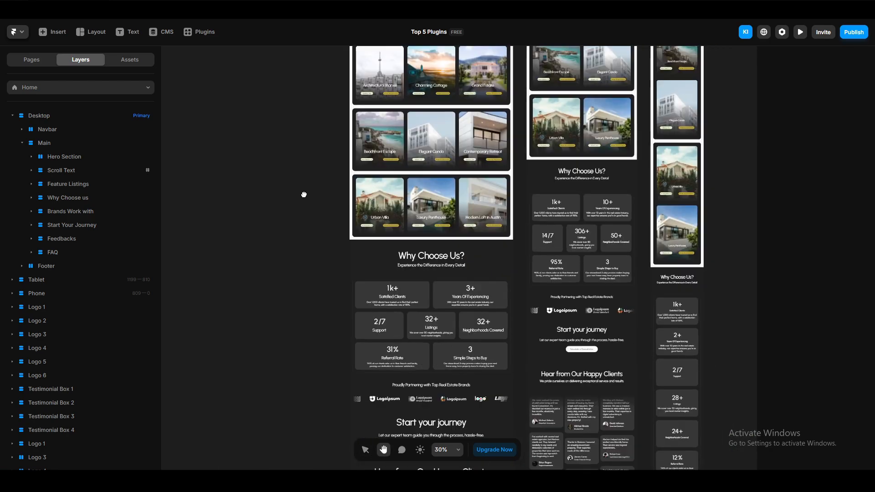
{"action": "scroll", "coordinate": [405, 283], "scroll_direction": "up", "scroll_amount": 5}
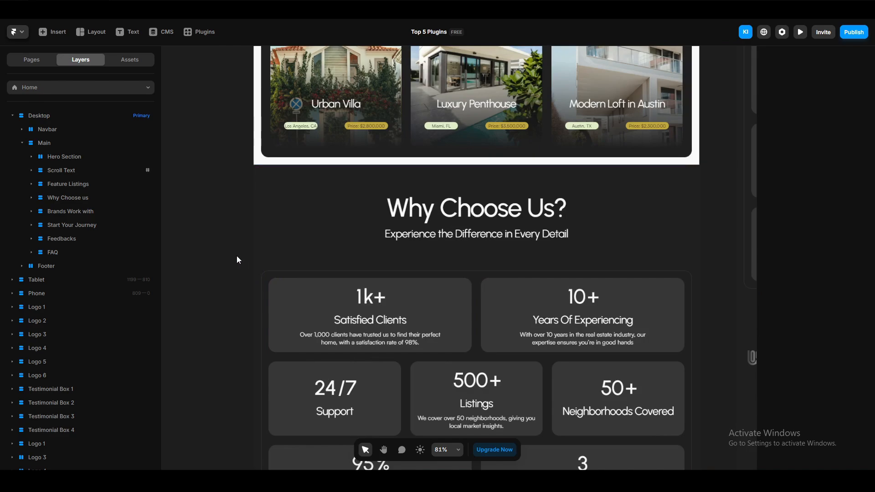
{"action": "left_click", "coordinate": [381, 206]}
{"action": "left_click", "coordinate": [88, 212]}
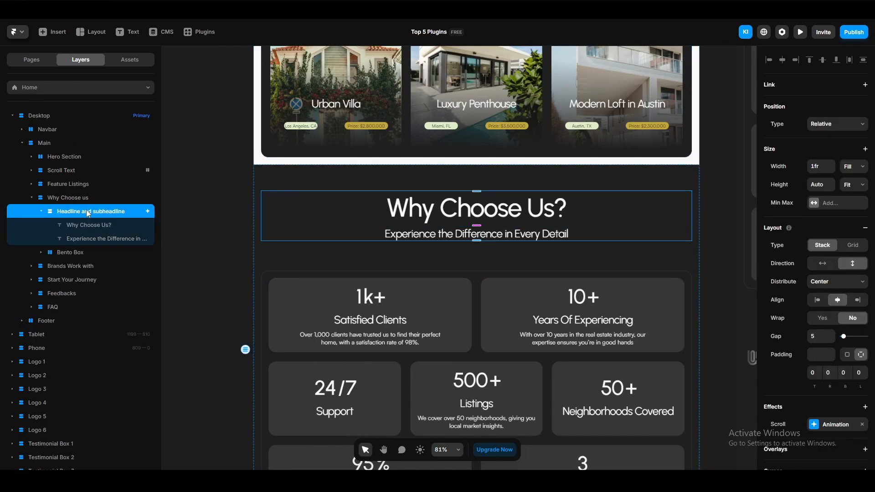
{"action": "left_click", "coordinate": [32, 184]}
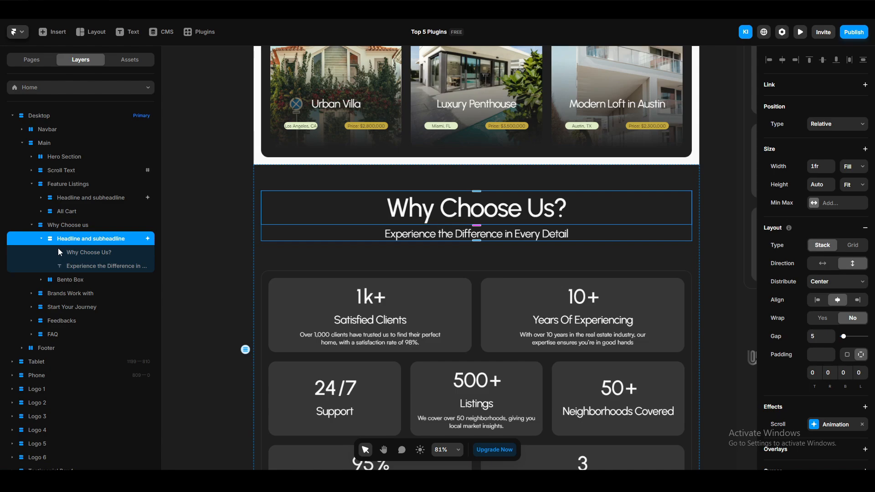
{"action": "double_click", "coordinate": [90, 240]}
{"action": "key", "text": "ctrl+c"}
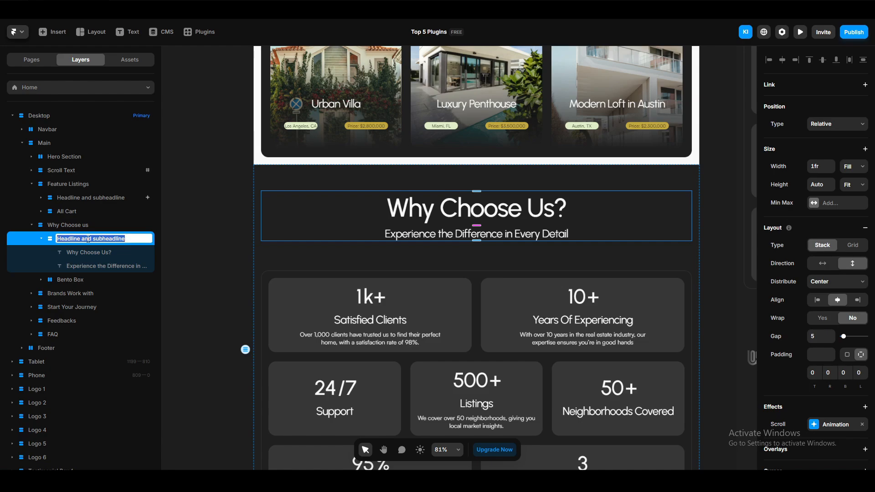
{"action": "left_click", "coordinate": [184, 168]}
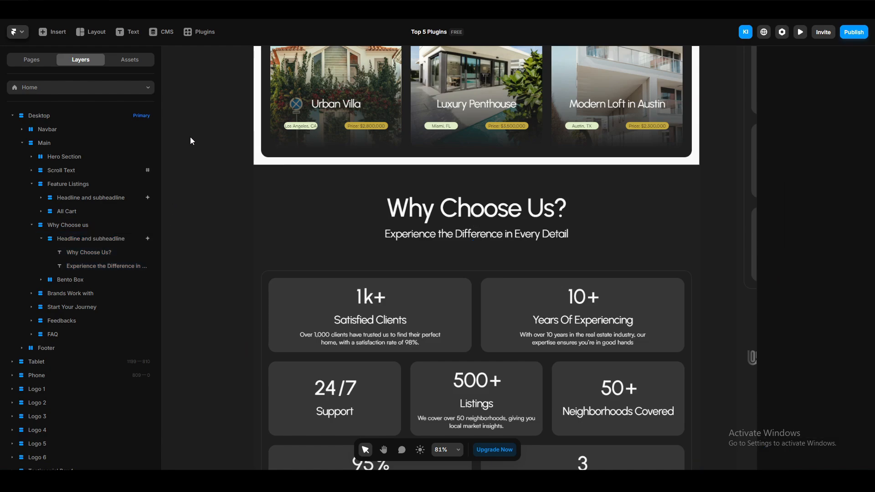
Step: Find the Renamer plugin and launch it
{"action": "left_click", "coordinate": [201, 37]}
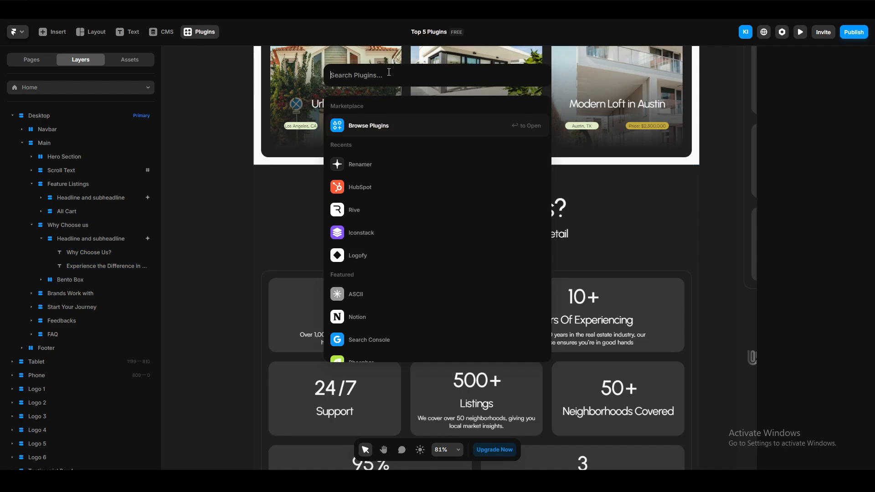
{"action": "type", "text": "renam"}
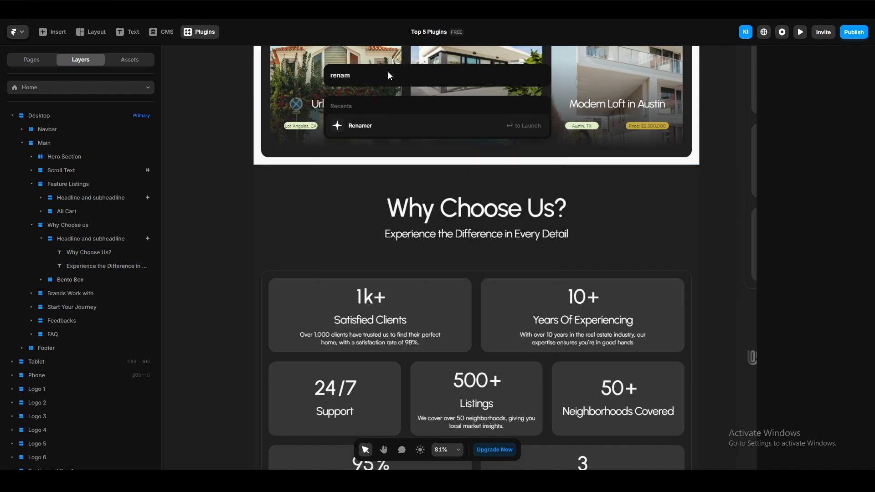
{"action": "key", "text": "Return"}
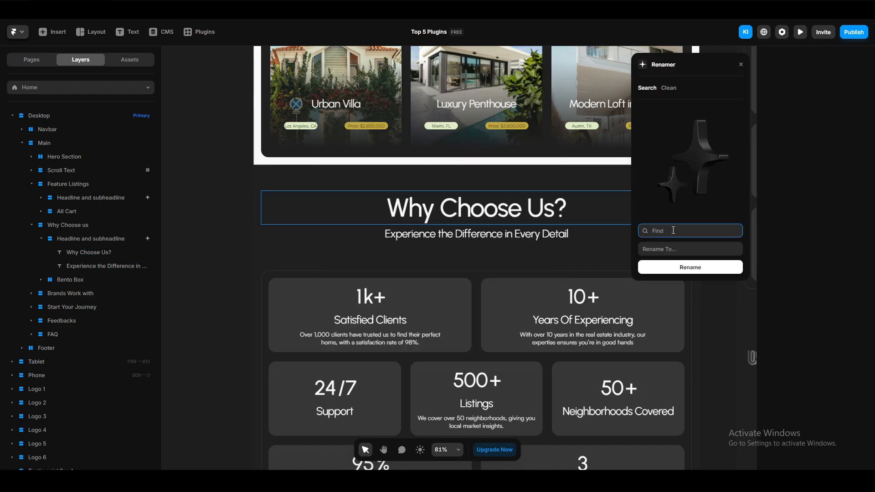
Step: Rename all layers called "Headline and subheadline" to H2 with Renamer and check the renamed layers
{"action": "key", "text": "ctrl+v"}
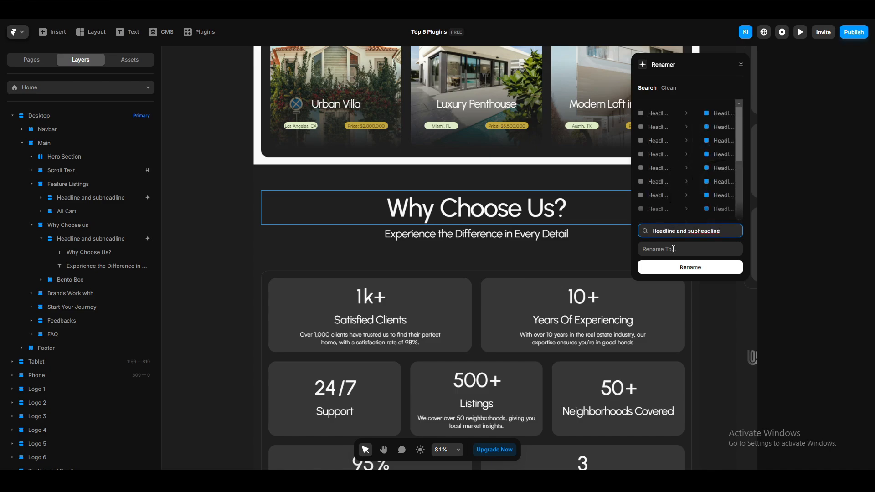
{"action": "left_click", "coordinate": [674, 249]}
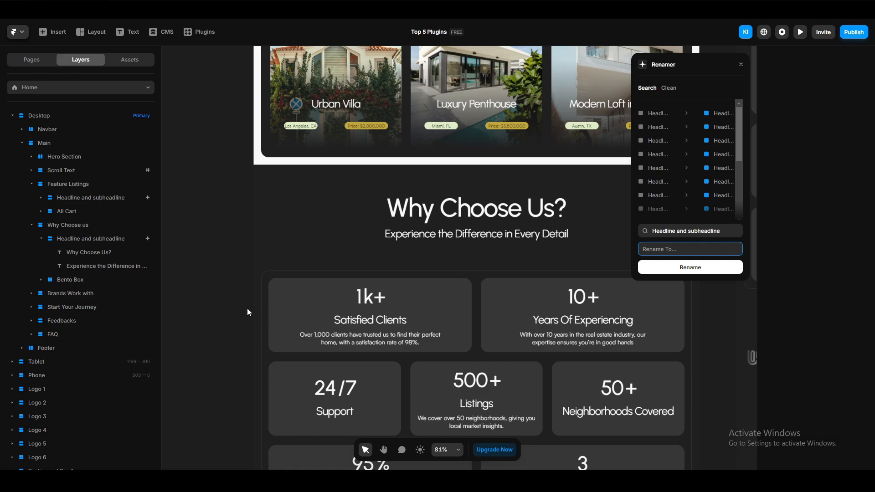
{"action": "type", "text": "H2"}
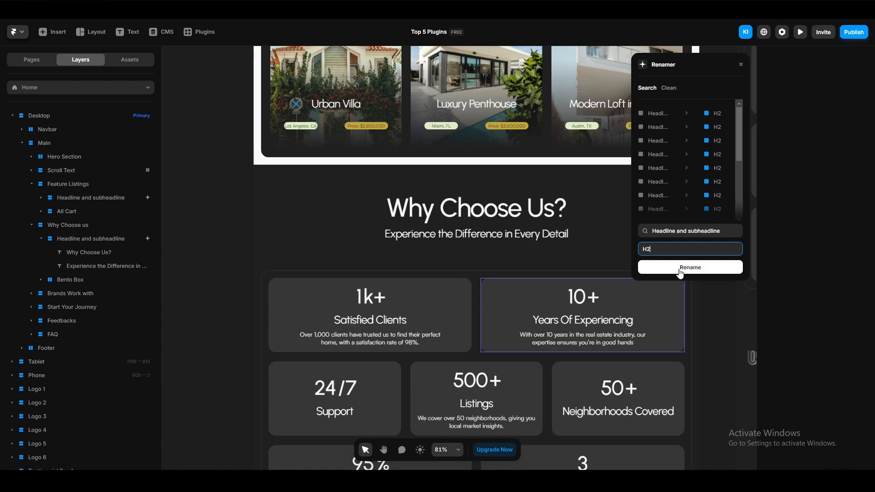
{"action": "left_click", "coordinate": [680, 268]}
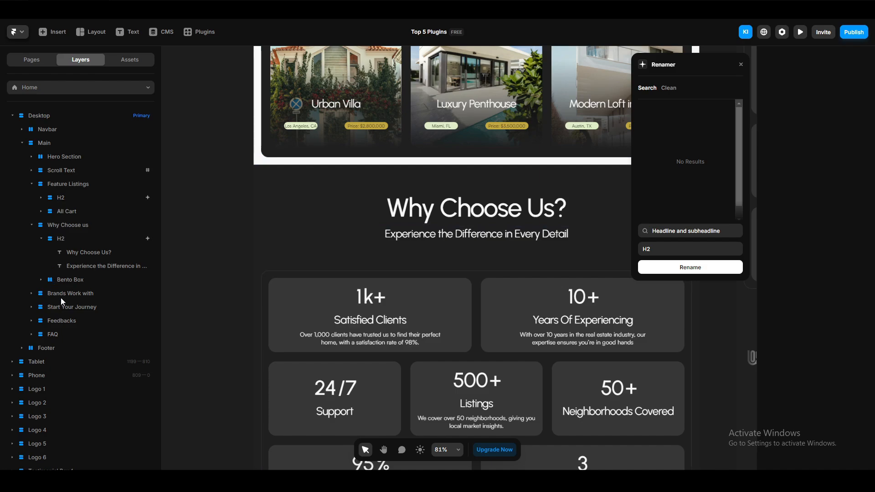
{"action": "scroll", "coordinate": [219, 371], "scroll_direction": "down", "scroll_amount": 5}
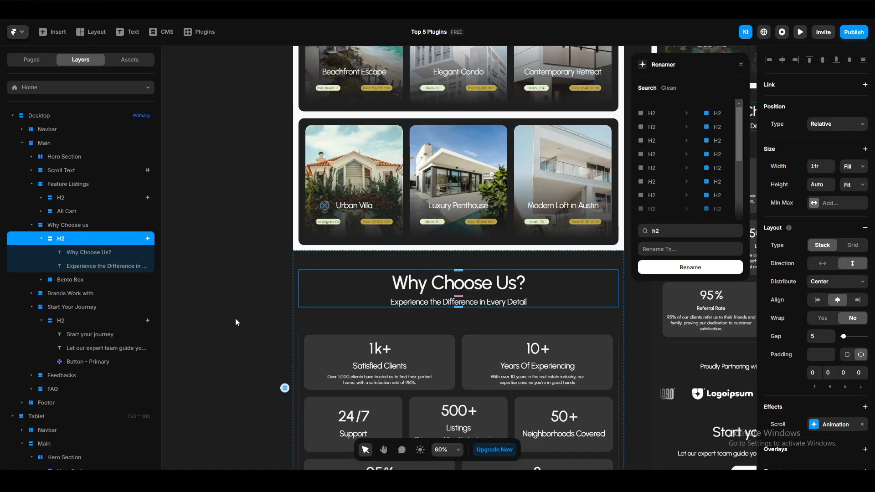
{"action": "left_click", "coordinate": [652, 155]}
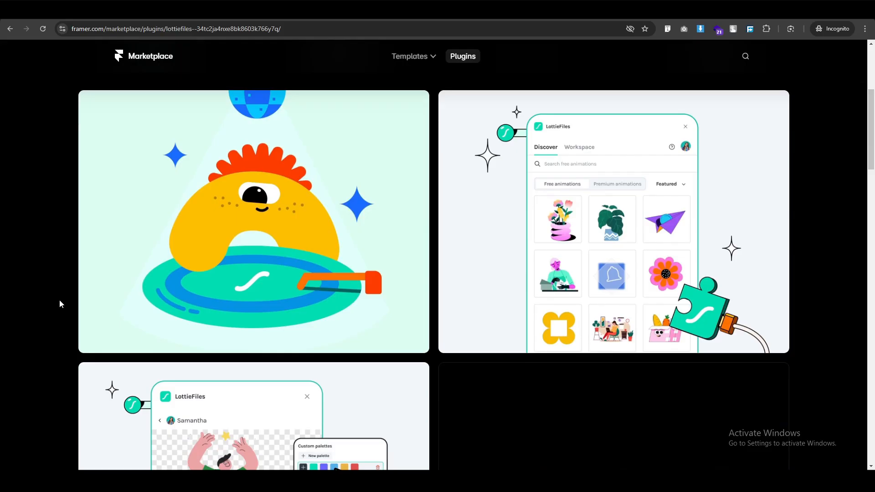
{"action": "scroll", "coordinate": [276, 339], "scroll_direction": "down", "scroll_amount": 2}
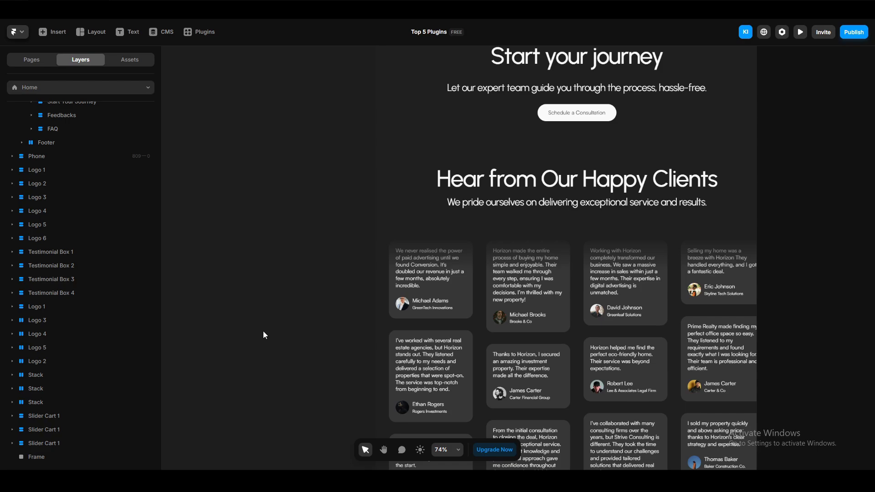
Step: Launch the LottieFiles plugin and open the free animation with the red record dot
{"action": "left_click", "coordinate": [199, 36]}
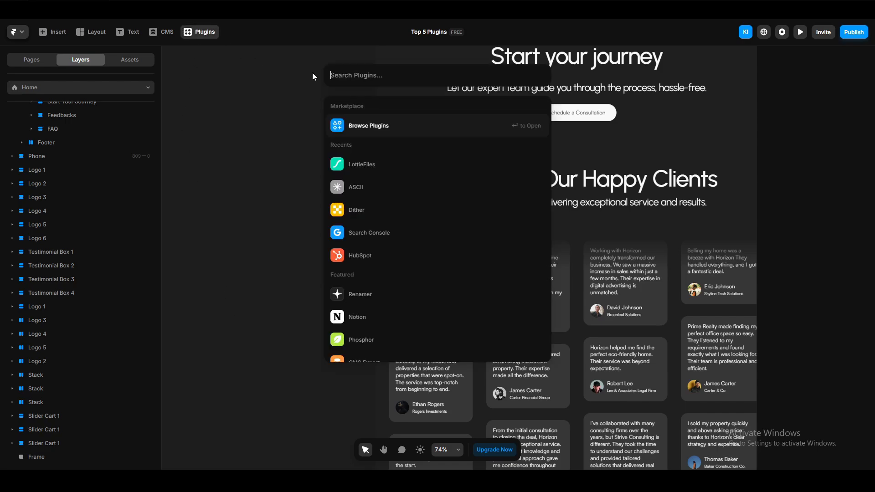
{"action": "type", "text": "lot"}
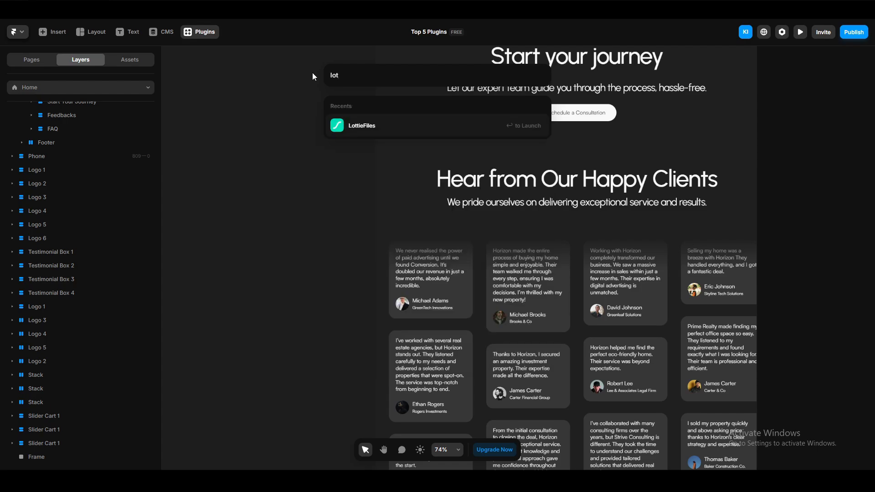
{"action": "key", "text": "Return"}
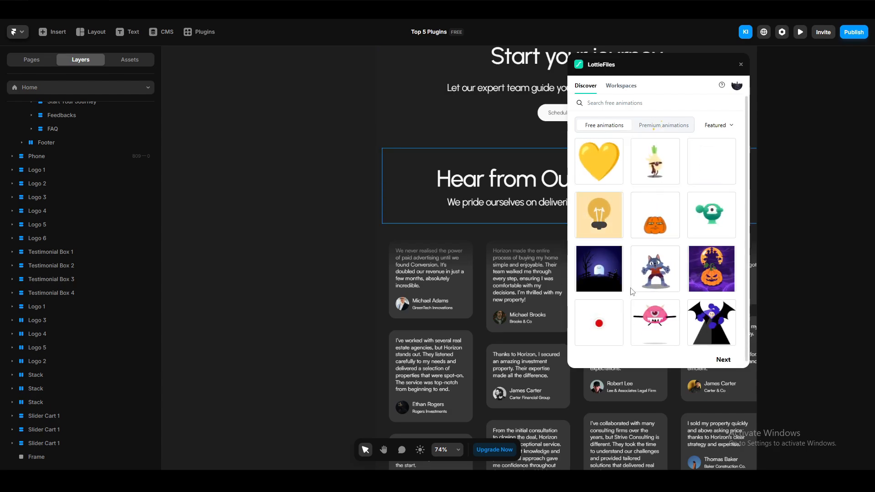
{"action": "scroll", "coordinate": [601, 319], "scroll_direction": "down", "scroll_amount": 1}
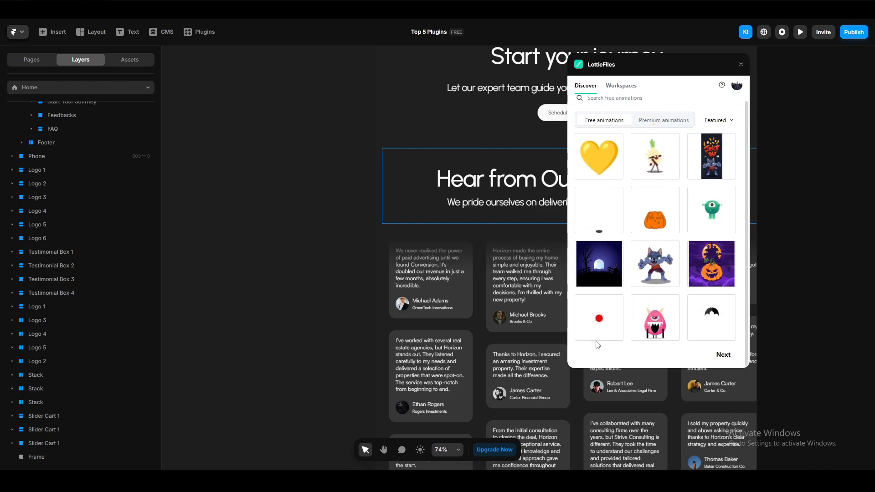
{"action": "left_click", "coordinate": [599, 322]}
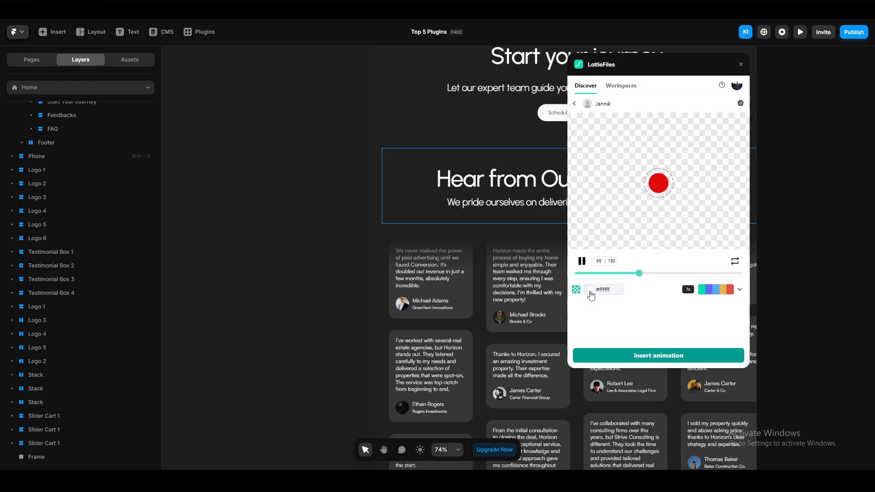
Step: Set the animation's background colour to #bc8d8d
{"action": "left_click", "coordinate": [591, 291]}
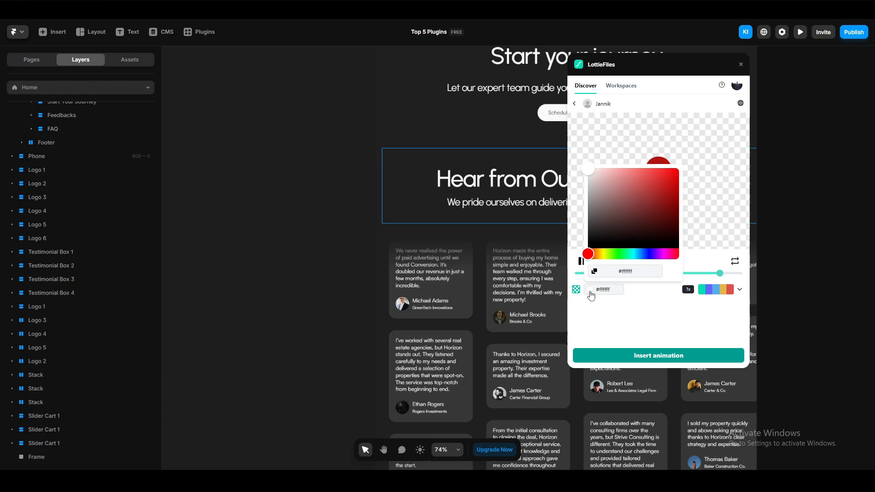
{"action": "left_click", "coordinate": [612, 210]}
{"action": "left_click", "coordinate": [652, 195]}
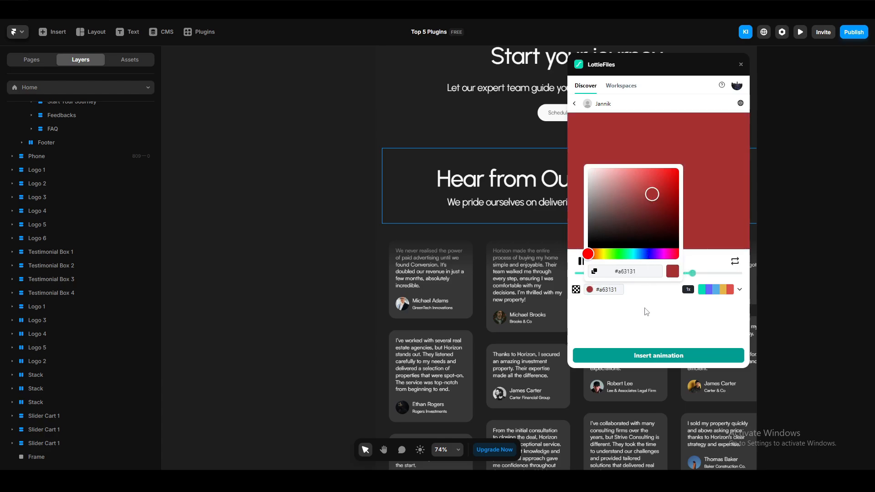
{"action": "left_click", "coordinate": [610, 188]}
{"action": "left_click", "coordinate": [640, 317]}
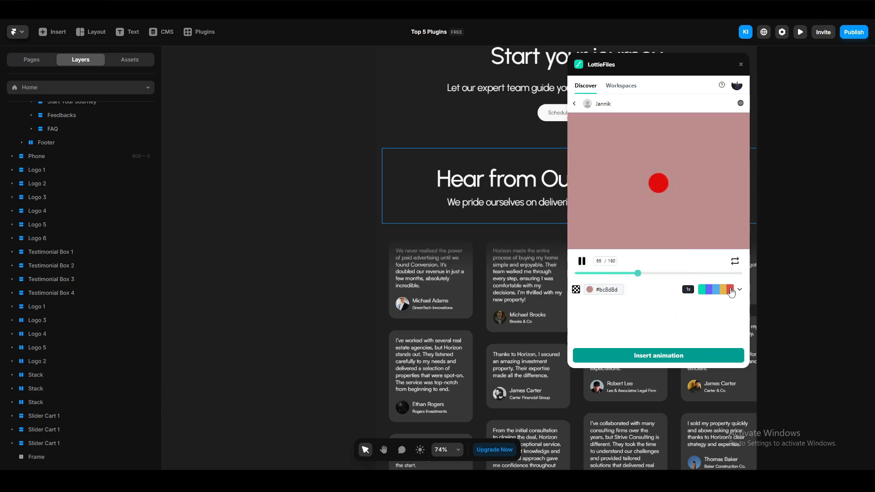
Step: Look over the animation's colour palettes and set its playback speed to 2x
{"action": "left_click", "coordinate": [739, 290]}
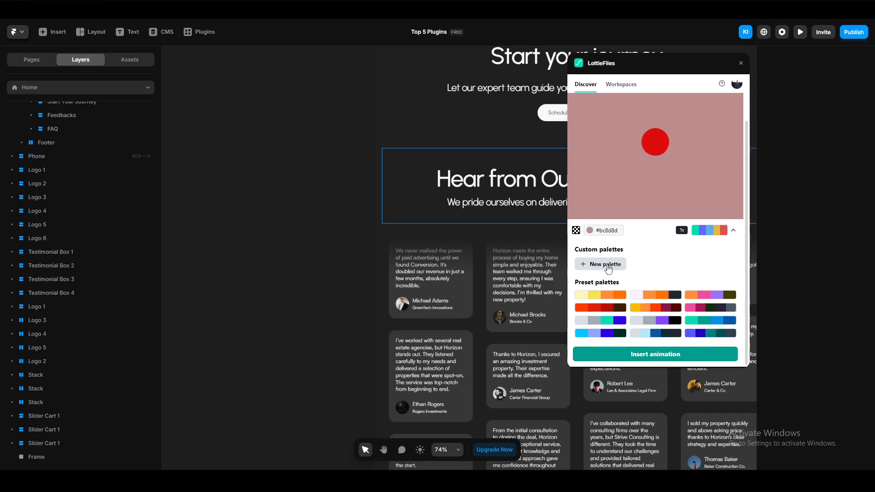
{"action": "left_click", "coordinate": [733, 230]}
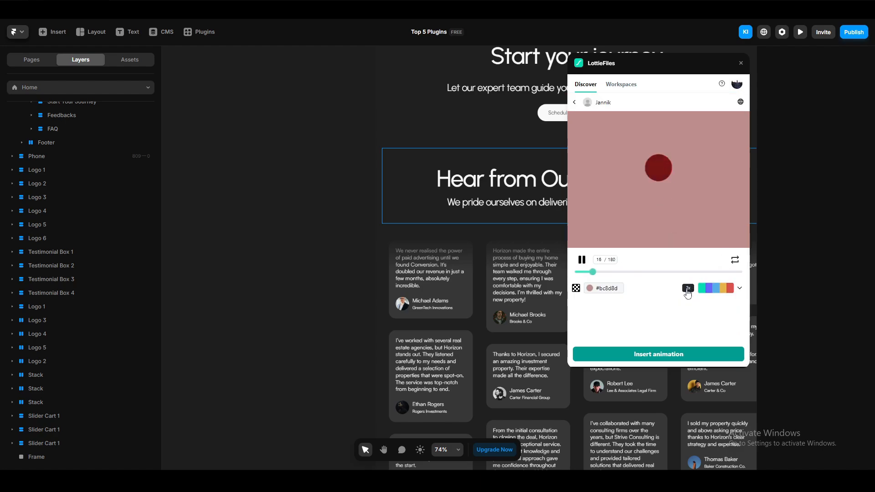
{"action": "left_click", "coordinate": [688, 289]}
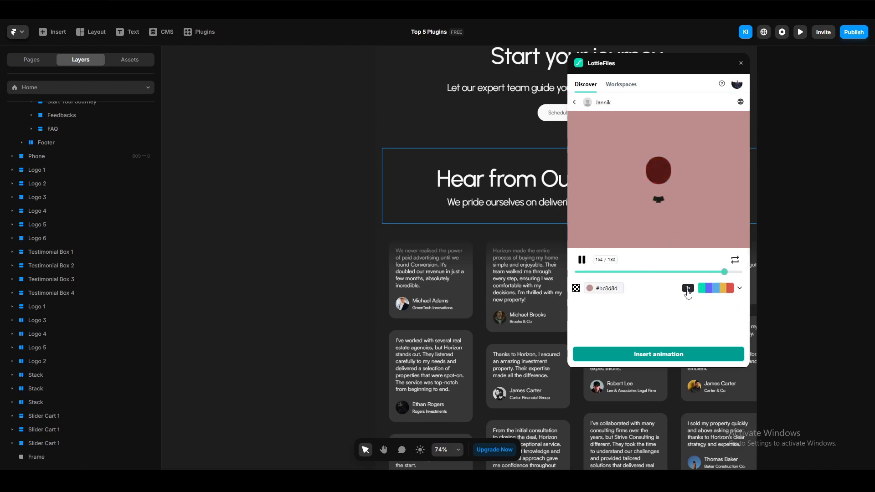
{"action": "left_click", "coordinate": [688, 290]}
{"action": "left_click", "coordinate": [688, 290]}
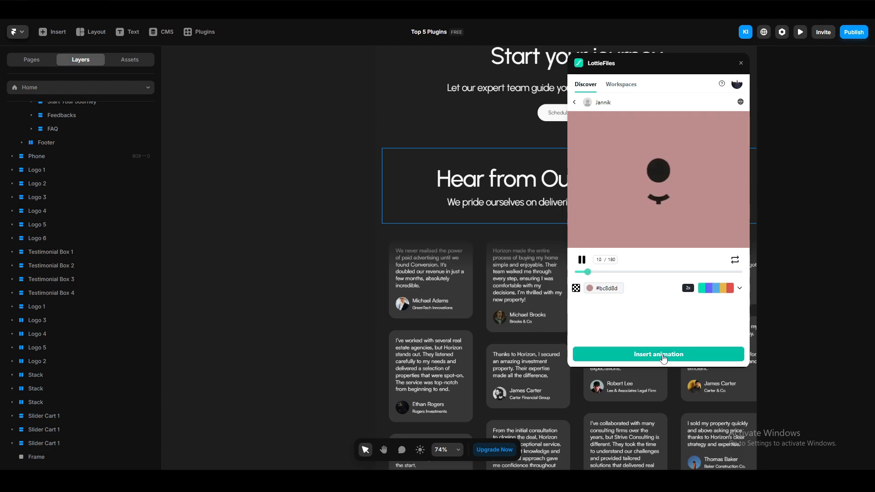
Step: Insert the customised microphone animation onto the canvas, deselect it and close the LottieFiles plugin
{"action": "left_click", "coordinate": [664, 355]}
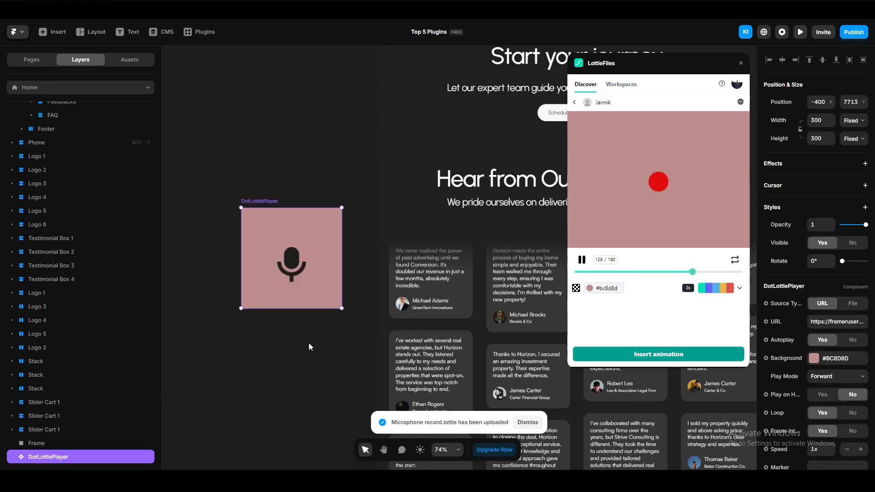
{"action": "left_click", "coordinate": [296, 348]}
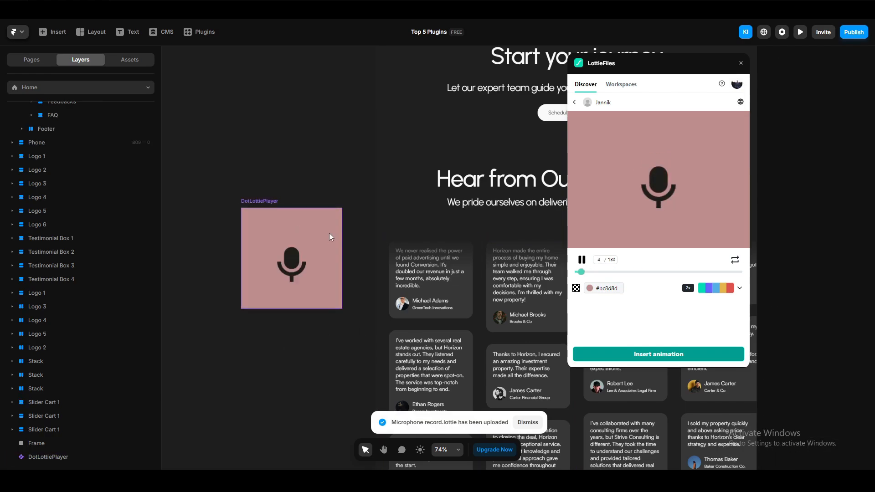
{"action": "scroll", "coordinate": [332, 234], "scroll_direction": "down", "scroll_amount": 5}
{"action": "scroll", "coordinate": [304, 220], "scroll_direction": "up", "scroll_amount": 4}
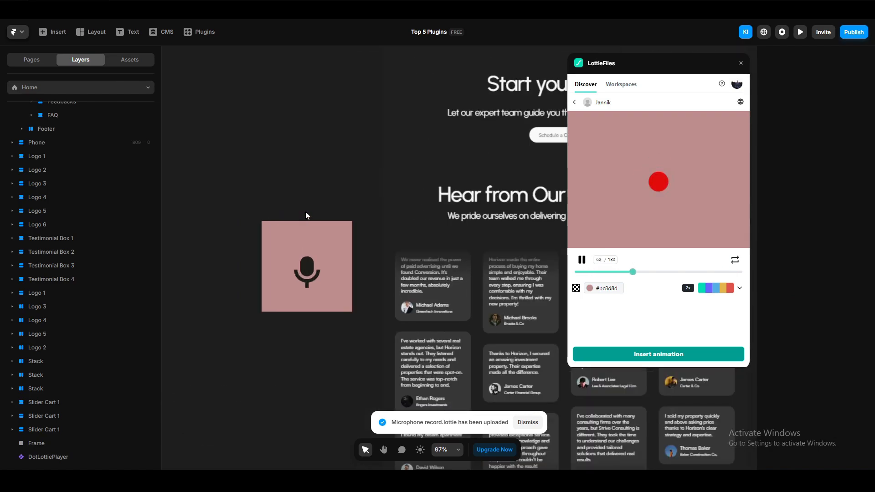
{"action": "left_click", "coordinate": [273, 218]}
{"action": "left_click", "coordinate": [283, 170]}
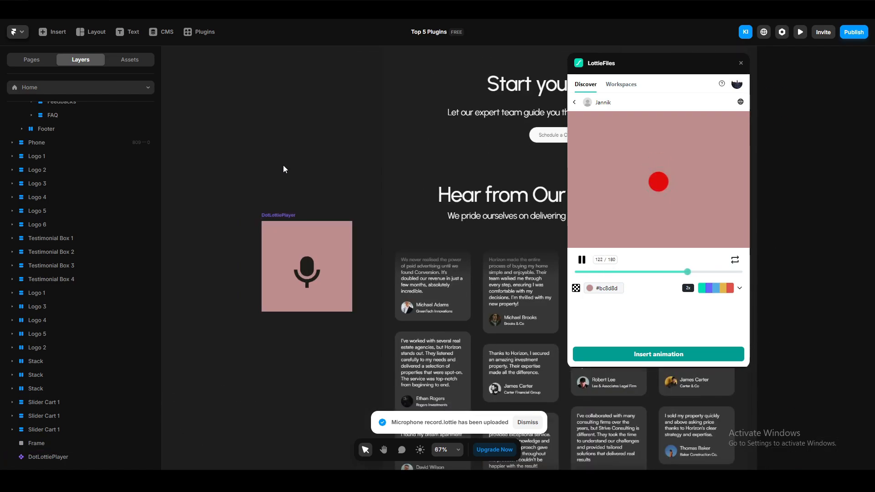
{"action": "left_click", "coordinate": [741, 63]}
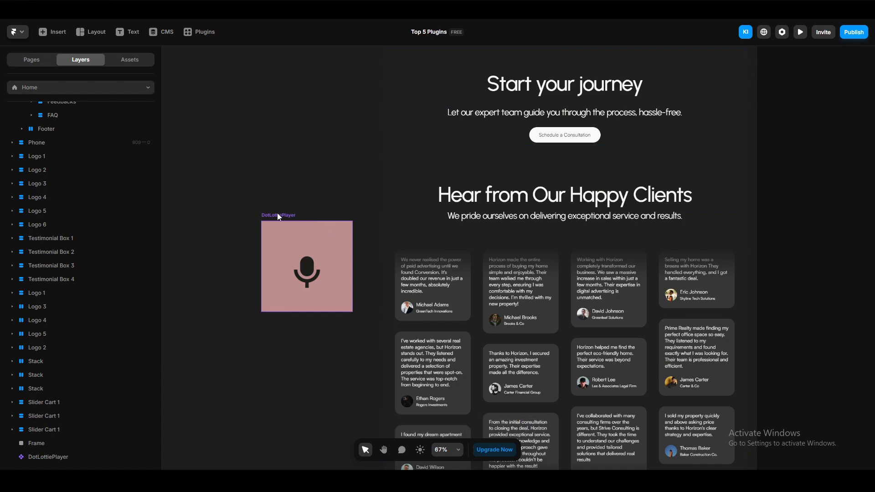
Step: Move the microphone animation onto the "Hear from Our Happy Clients" section and open the page preview
{"action": "left_click_drag", "start_coordinate": [279, 215], "coordinate": [561, 227]}
{"action": "left_click", "coordinate": [801, 33]}
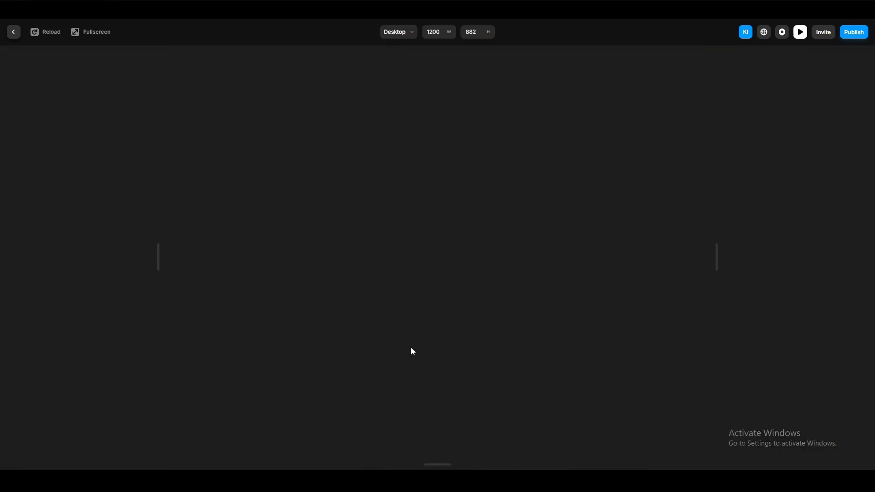
Step: Look through the page preview to check the sections and the placed animation
{"action": "scroll", "coordinate": [413, 352], "scroll_direction": "down", "scroll_amount": 20}
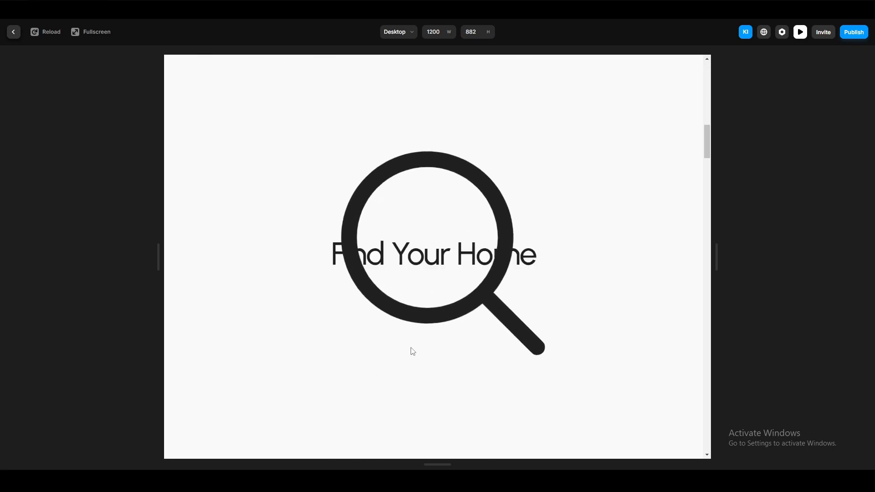
{"action": "scroll", "coordinate": [413, 352], "scroll_direction": "down", "scroll_amount": 15}
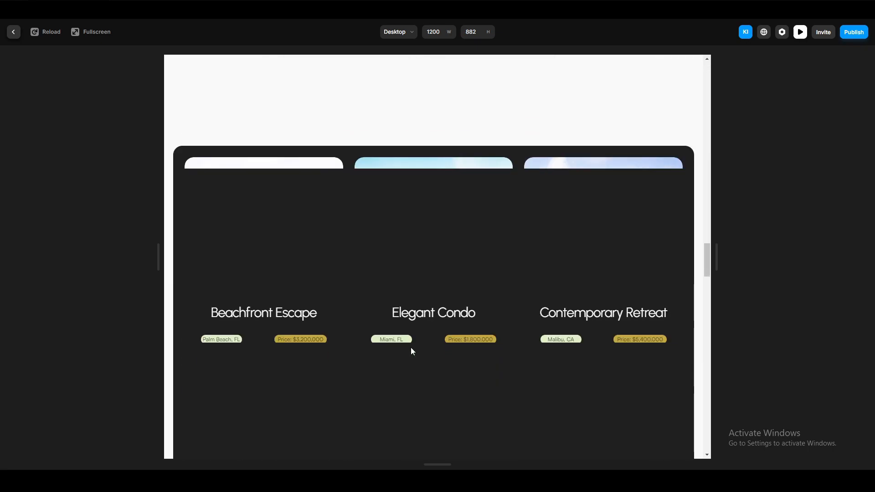
{"action": "scroll", "coordinate": [413, 351], "scroll_direction": "down", "scroll_amount": 10}
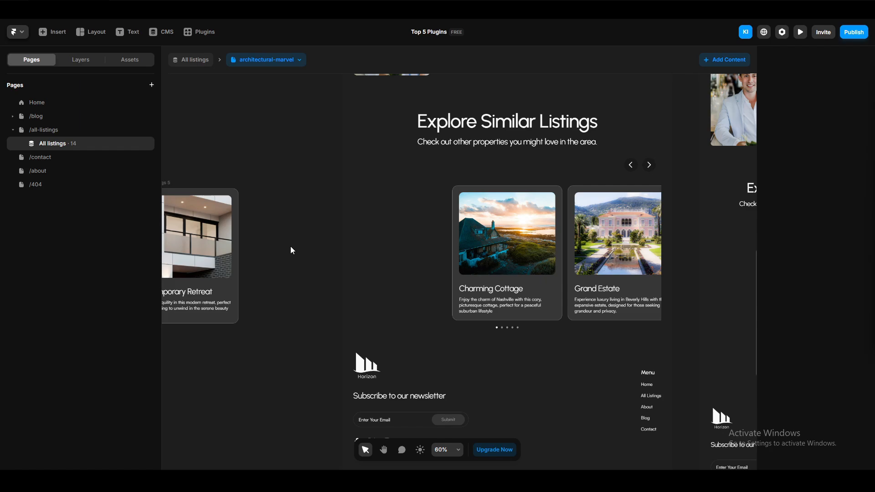
Step: Open the site's CMS and launch the CMS Export plugin
{"action": "left_click", "coordinate": [162, 31]}
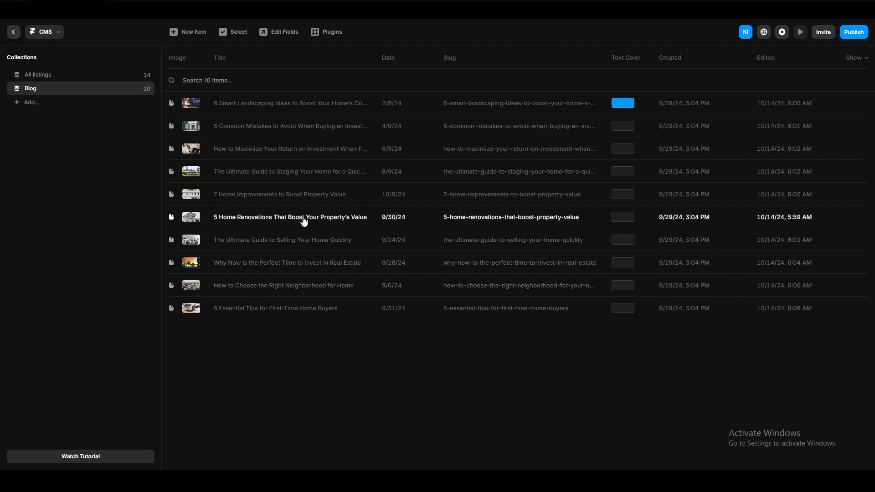
{"action": "left_click", "coordinate": [320, 33]}
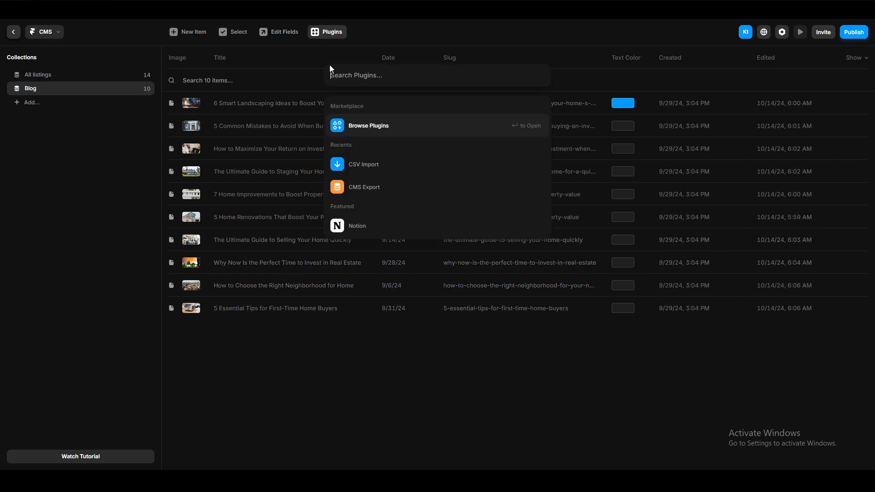
{"action": "left_click", "coordinate": [371, 188]}
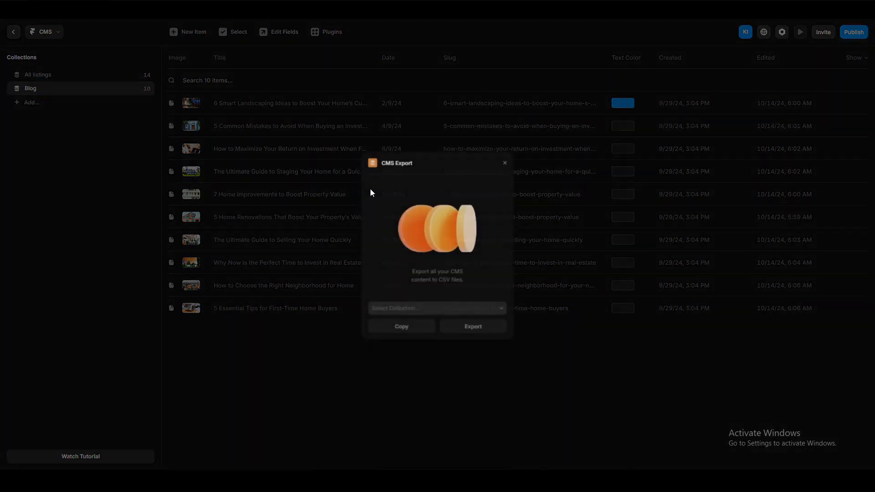
Step: Export the Blog collection as Blog.csv to the Downloads folder and close the export plugin
{"action": "left_click", "coordinate": [426, 308]}
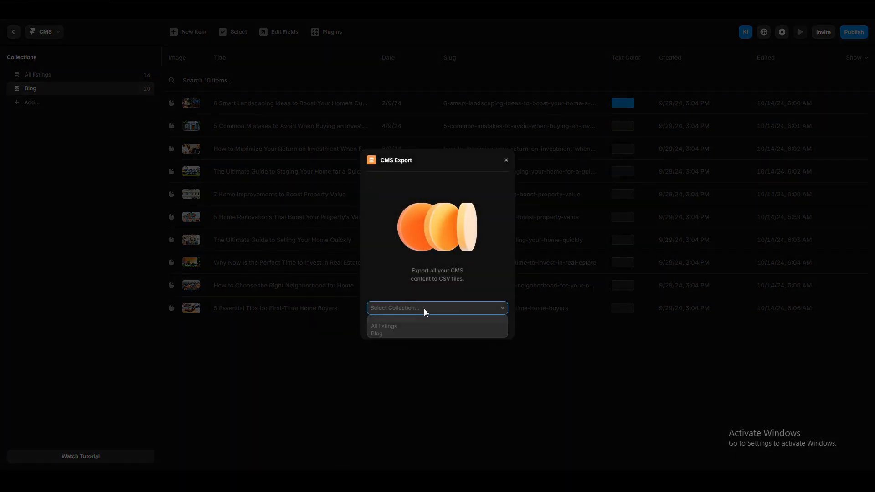
{"action": "left_click", "coordinate": [390, 335]}
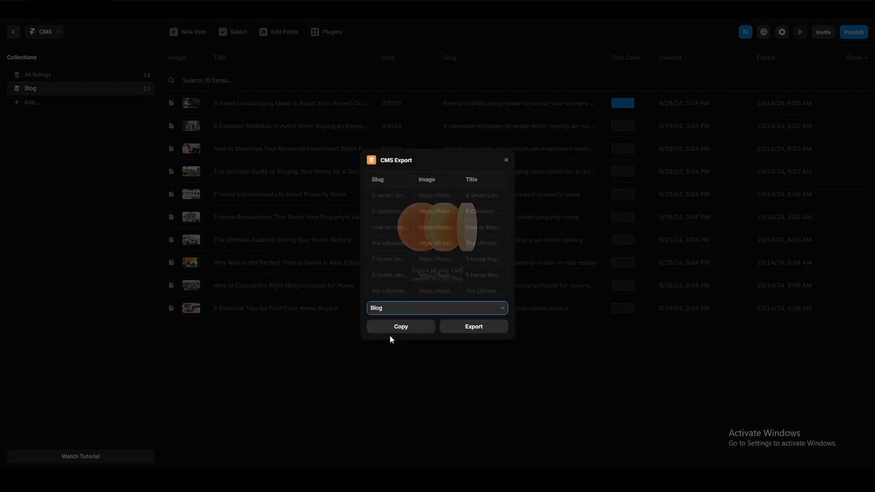
{"action": "left_click", "coordinate": [478, 329]}
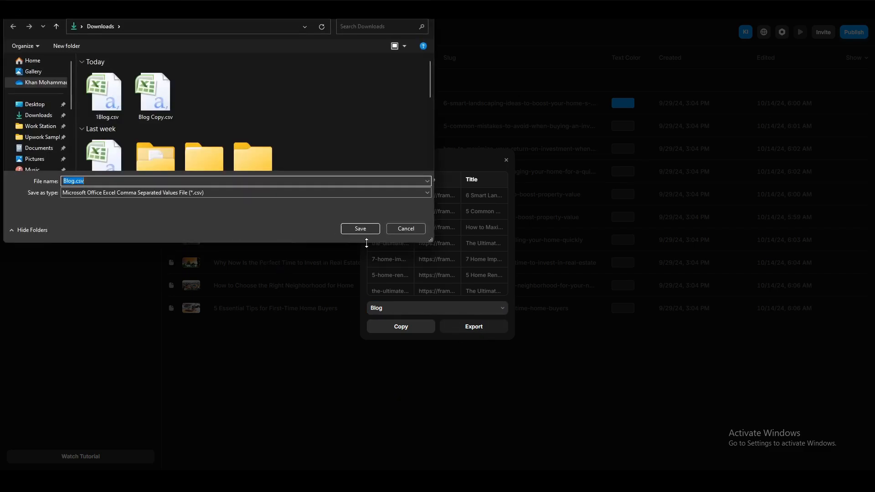
{"action": "left_click", "coordinate": [363, 227]}
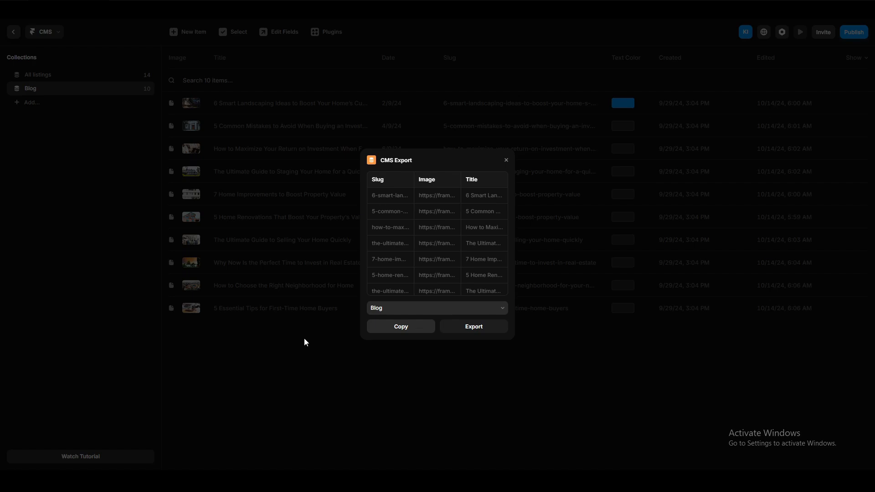
{"action": "left_click", "coordinate": [425, 387]}
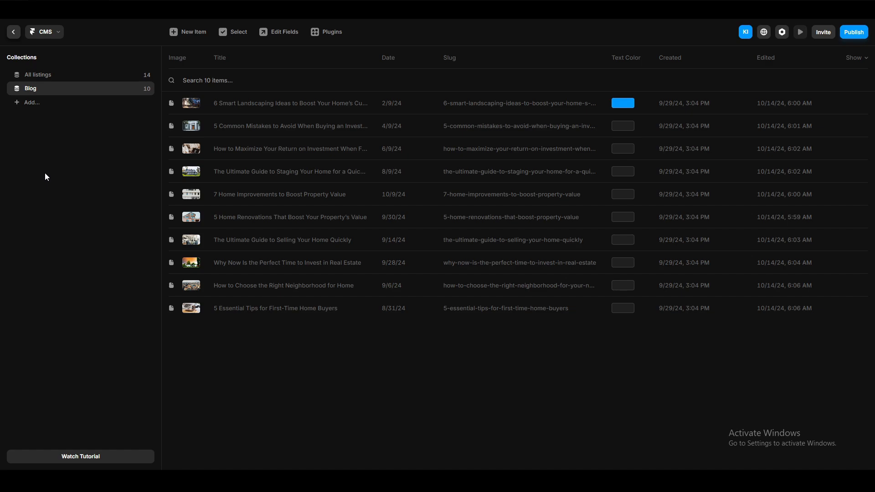
Step: Add a new CMS collection named "blog test"
{"action": "left_click", "coordinate": [32, 103]}
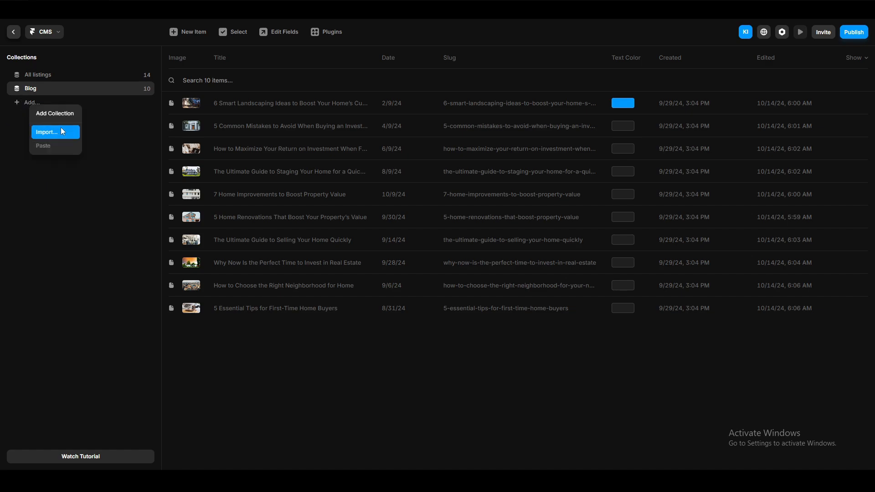
{"action": "left_click", "coordinate": [57, 114]}
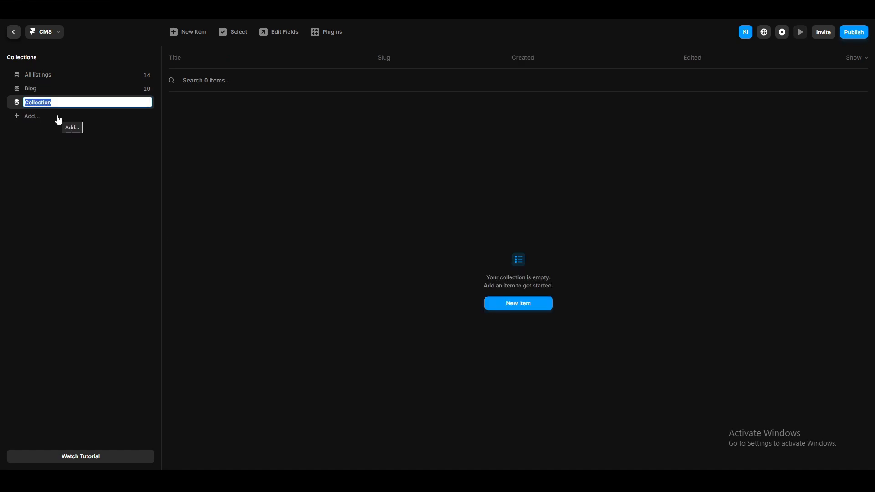
{"action": "type", "text": "blog test"}
{"action": "key", "text": "Return"}
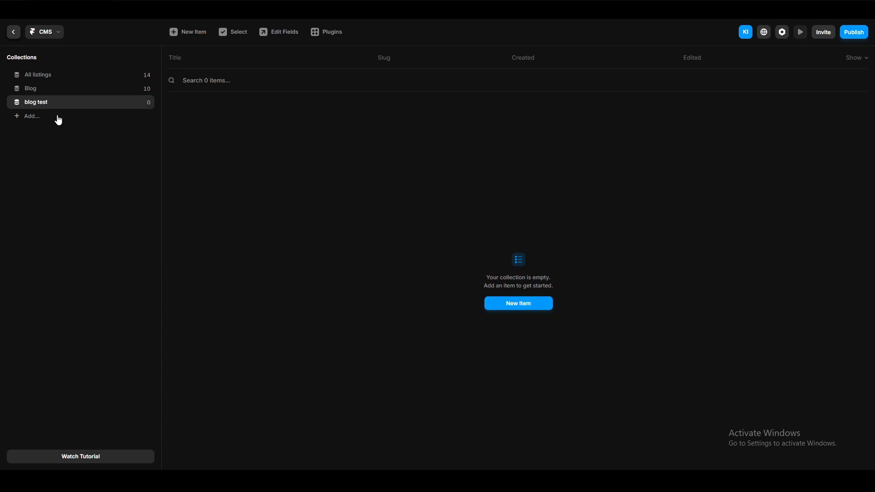
Step: Check which fields the Blog collection uses and close its field settings
{"action": "left_click", "coordinate": [37, 90]}
{"action": "left_click", "coordinate": [276, 34]}
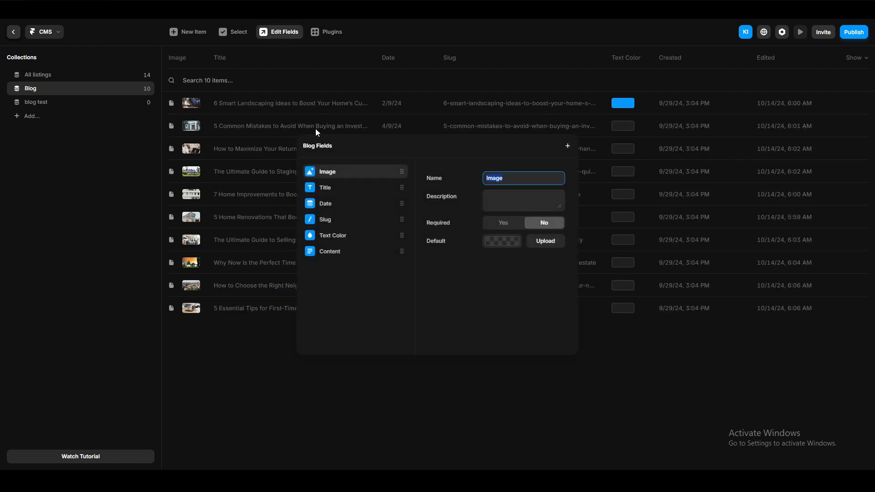
{"action": "left_click", "coordinate": [45, 176]}
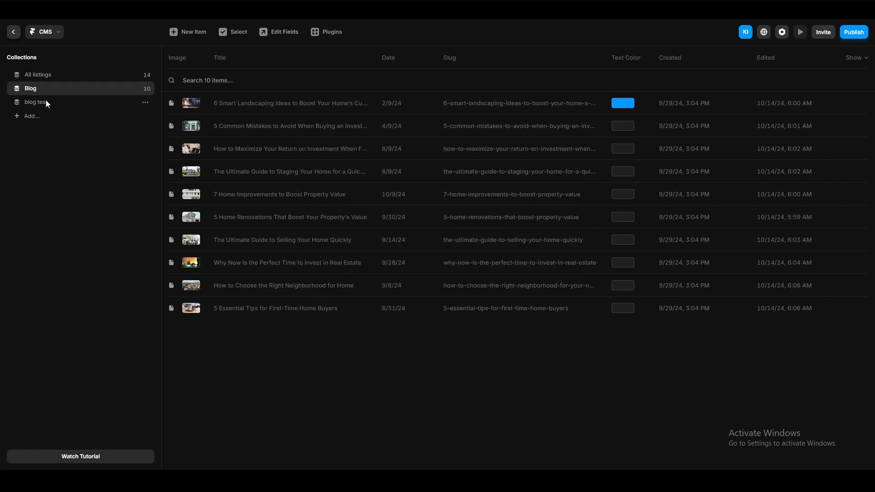
Step: Add an Image field to the "blog test" collection and close its field settings
{"action": "left_click", "coordinate": [37, 101]}
{"action": "left_click", "coordinate": [273, 33]}
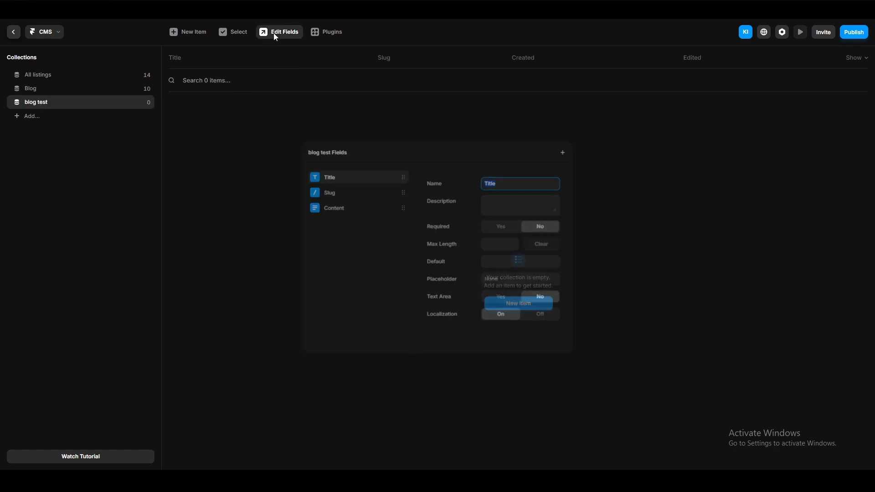
{"action": "left_click", "coordinate": [568, 145]}
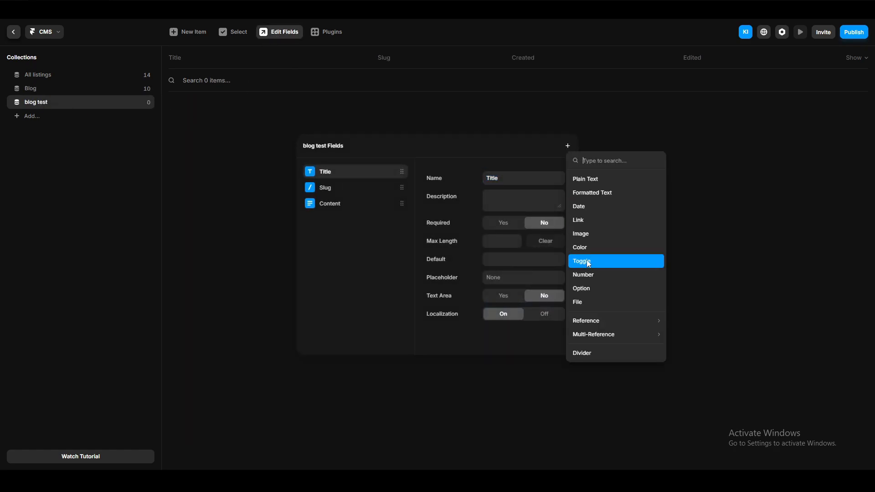
{"action": "left_click", "coordinate": [587, 235]}
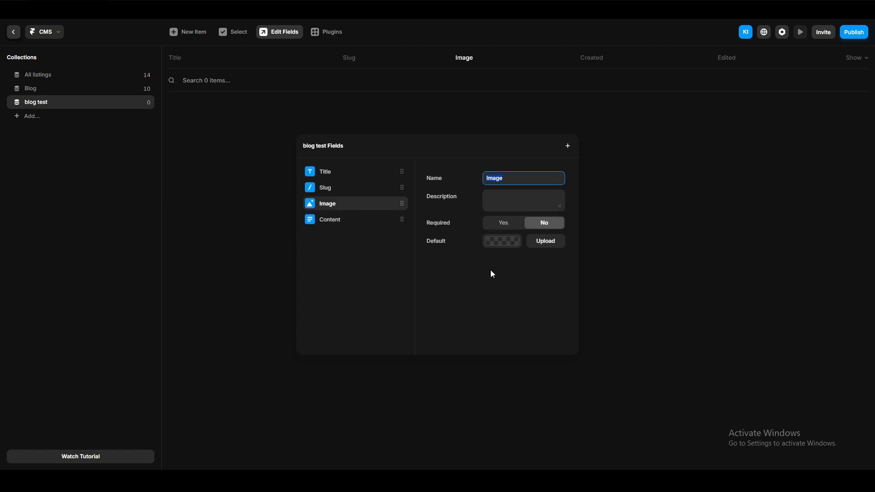
{"action": "left_click", "coordinate": [659, 252]}
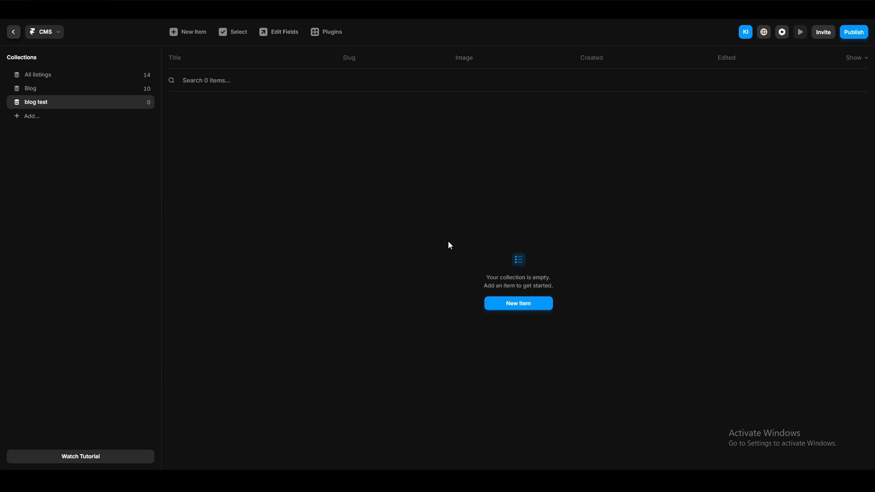
Step: Import Blog.csv from Downloads into the "blog test" collection with the CSV Import plugin
{"action": "left_click", "coordinate": [323, 36]}
{"action": "left_click", "coordinate": [368, 193]}
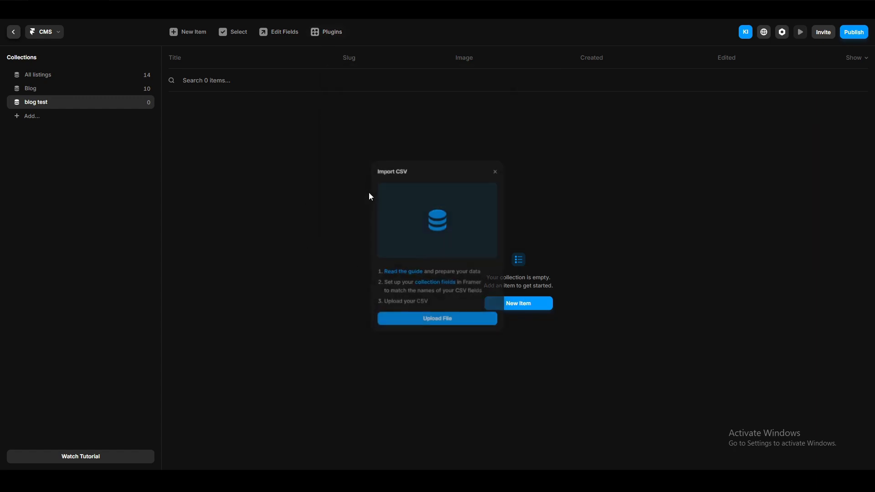
{"action": "left_click", "coordinate": [440, 321]}
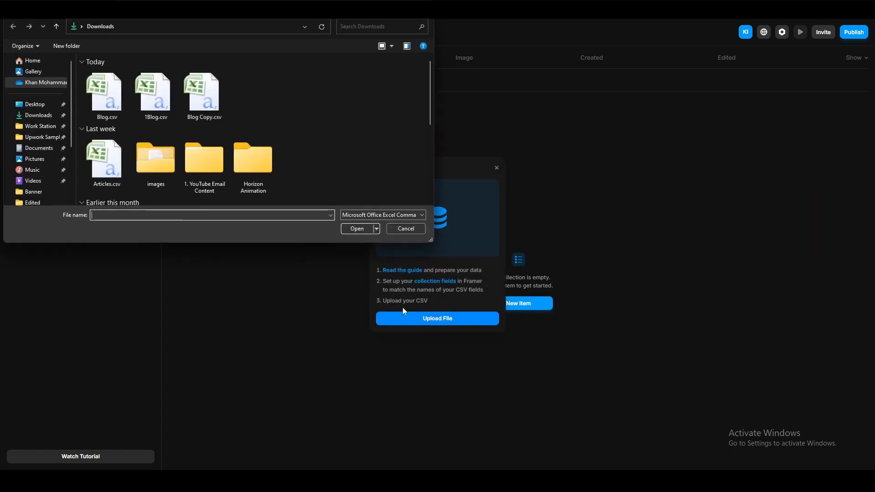
{"action": "left_click", "coordinate": [110, 110]}
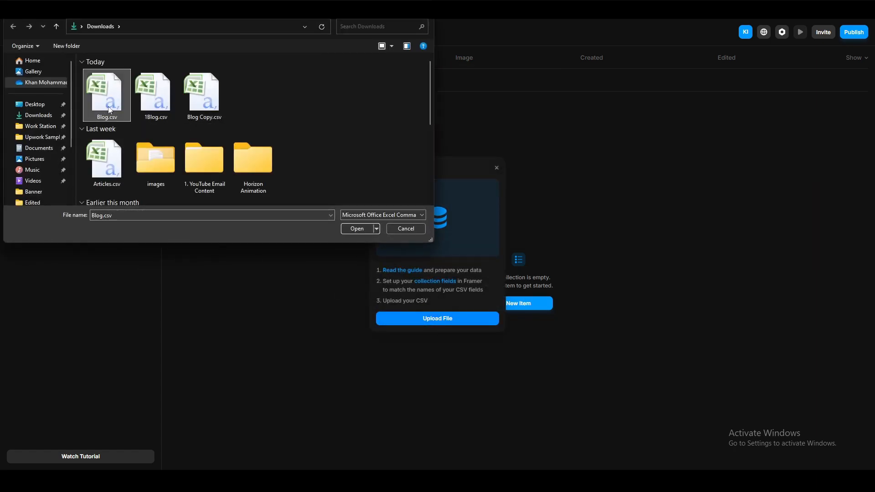
{"action": "left_click", "coordinate": [357, 229]}
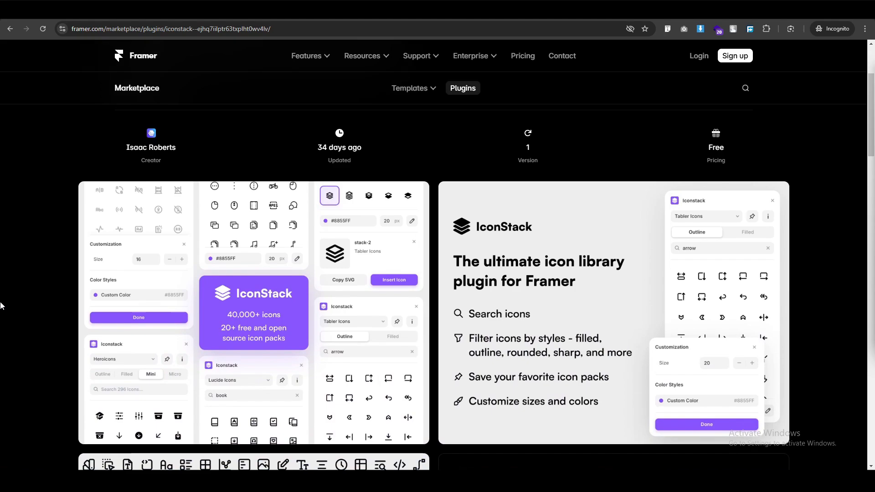
Step: Read through the IconStack plugin's marketplace page, including its features and list of icon packs
{"action": "scroll", "coordinate": [1, 304], "scroll_direction": "down", "scroll_amount": 3}
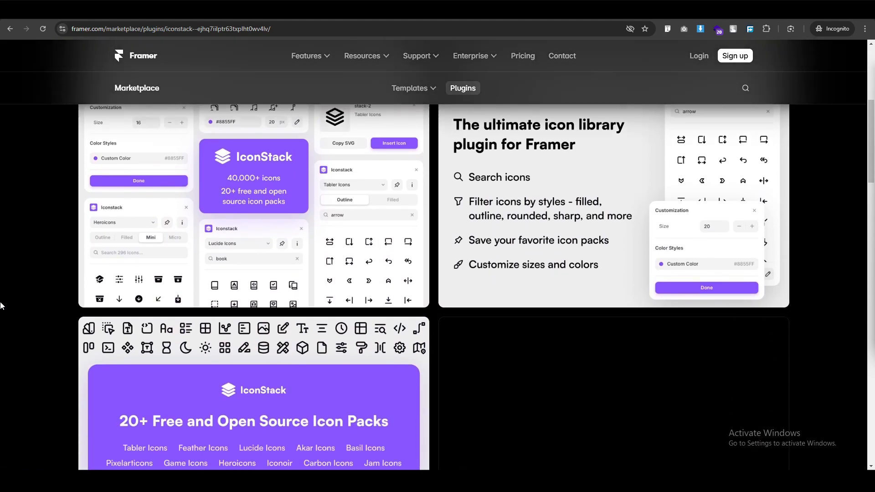
{"action": "scroll", "coordinate": [1, 304], "scroll_direction": "down", "scroll_amount": 2}
{"action": "scroll", "coordinate": [1, 304], "scroll_direction": "down", "scroll_amount": 2}
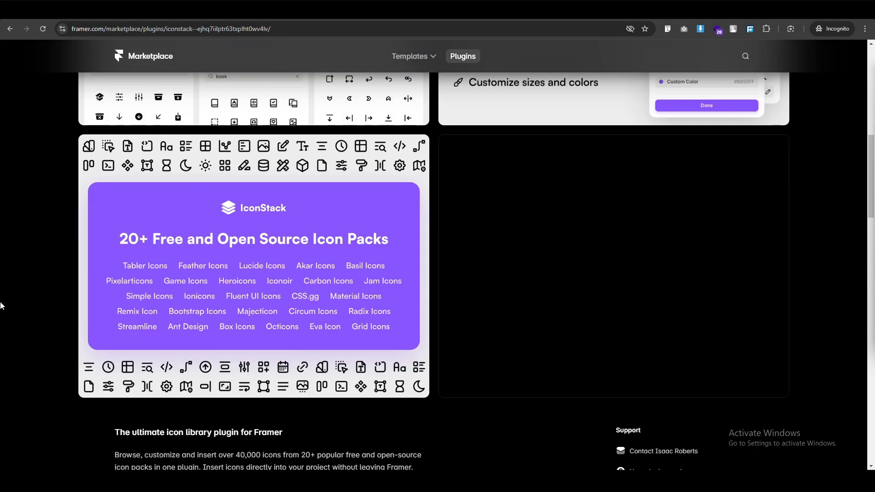
{"action": "scroll", "coordinate": [1, 305], "scroll_direction": "up", "scroll_amount": 1}
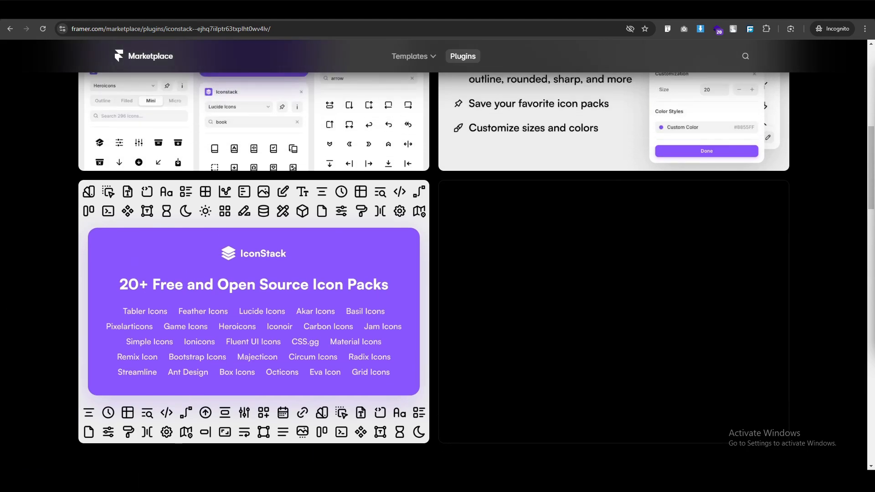
{"action": "left_click", "coordinate": [513, 407]}
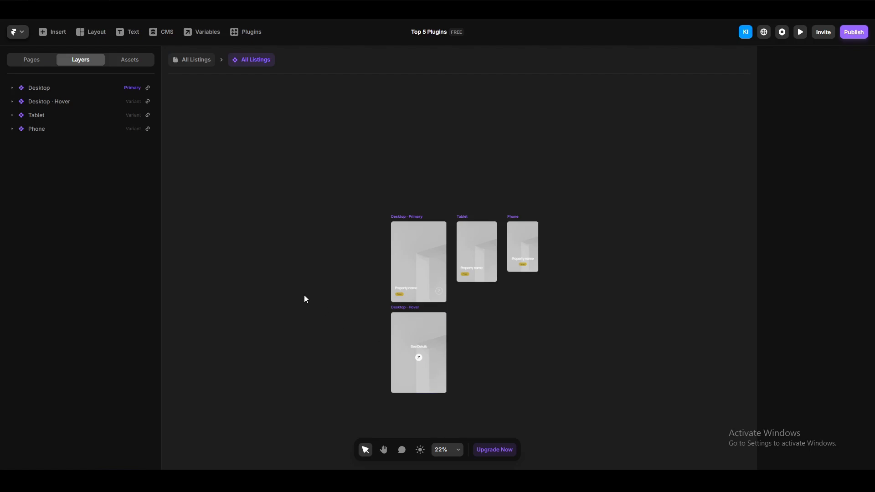
Step: Draw a frame about 294 by 296 on the empty canvas beside the All Listings component variants
{"action": "left_click_drag", "start_coordinate": [305, 299], "coordinate": [355, 305]}
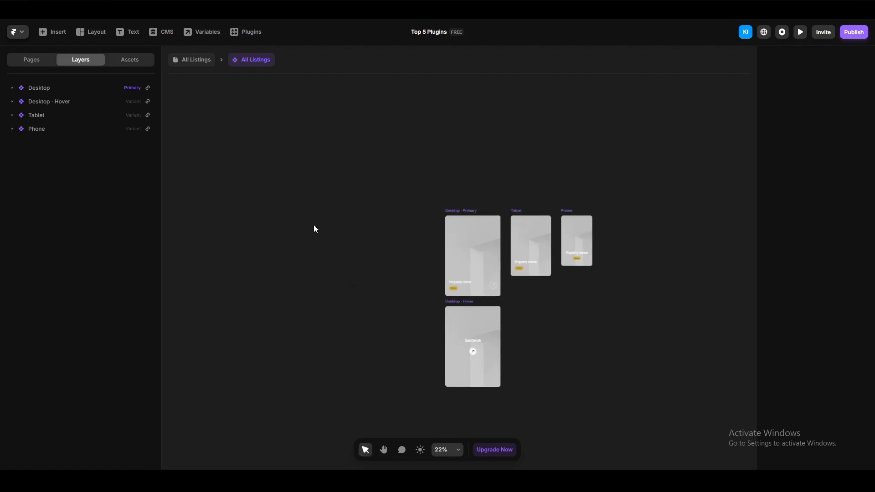
{"action": "key", "text": "f"}
{"action": "left_click_drag", "start_coordinate": [310, 226], "coordinate": [339, 257]}
{"action": "scroll", "coordinate": [305, 256], "scroll_direction": "up", "scroll_amount": 5}
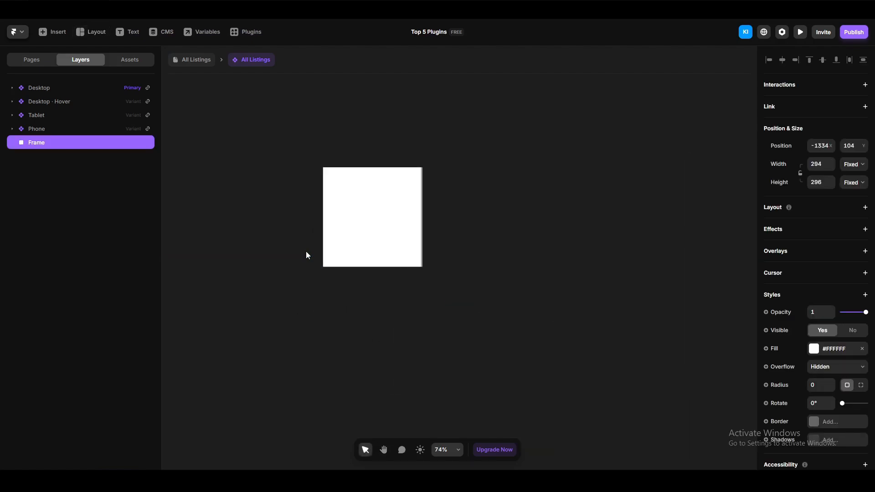
Step: Search the plugins for "ico", launch Iconstack and browse its Tabler Icons outline set
{"action": "left_click", "coordinate": [241, 33]}
{"action": "type", "text": "ico"}
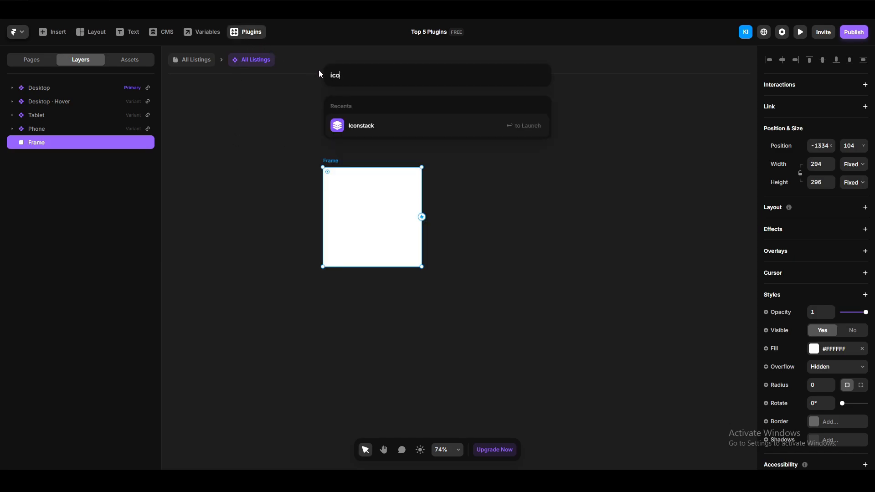
{"action": "key", "text": "Return"}
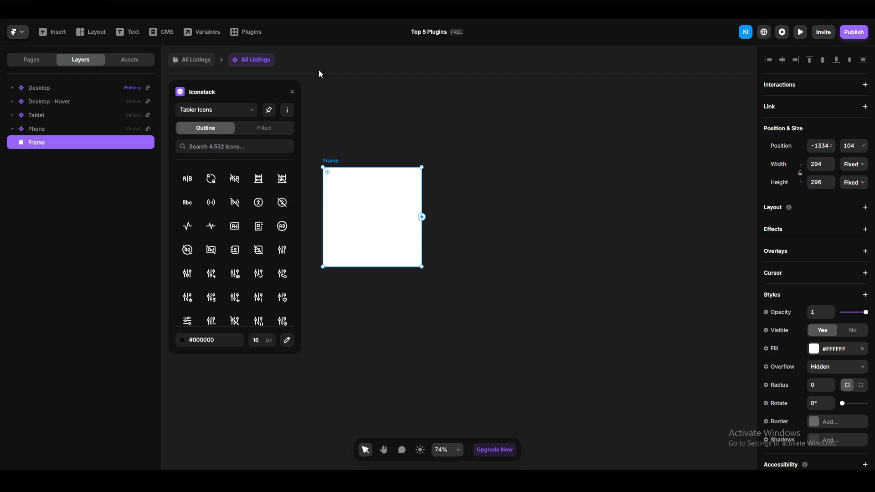
{"action": "scroll", "coordinate": [224, 252], "scroll_direction": "down", "scroll_amount": 3}
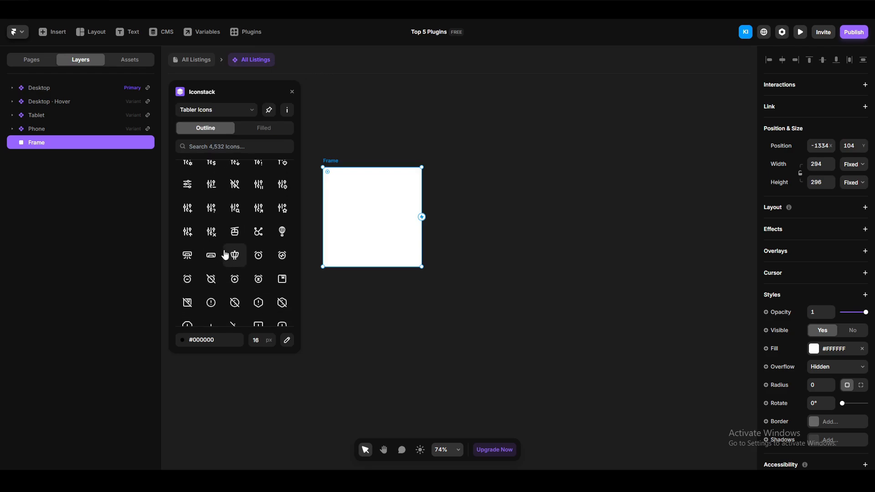
{"action": "scroll", "coordinate": [224, 254], "scroll_direction": "down", "scroll_amount": 3}
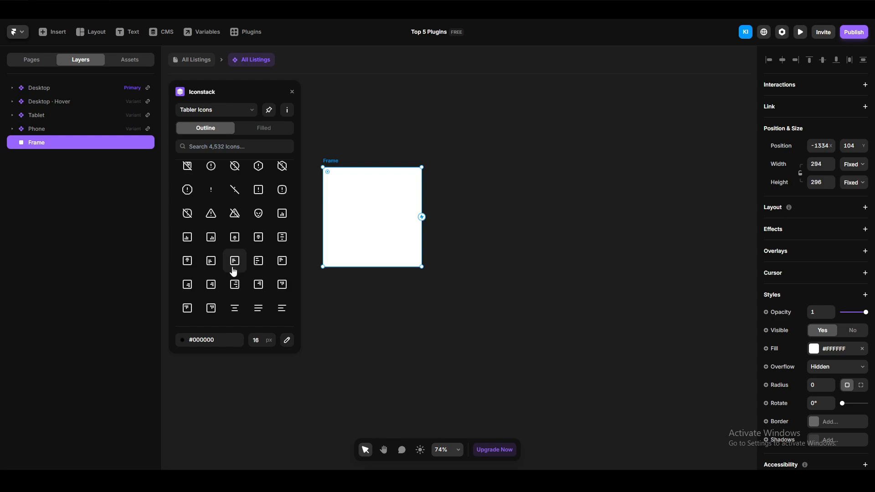
{"action": "scroll", "coordinate": [233, 270], "scroll_direction": "down", "scroll_amount": 1}
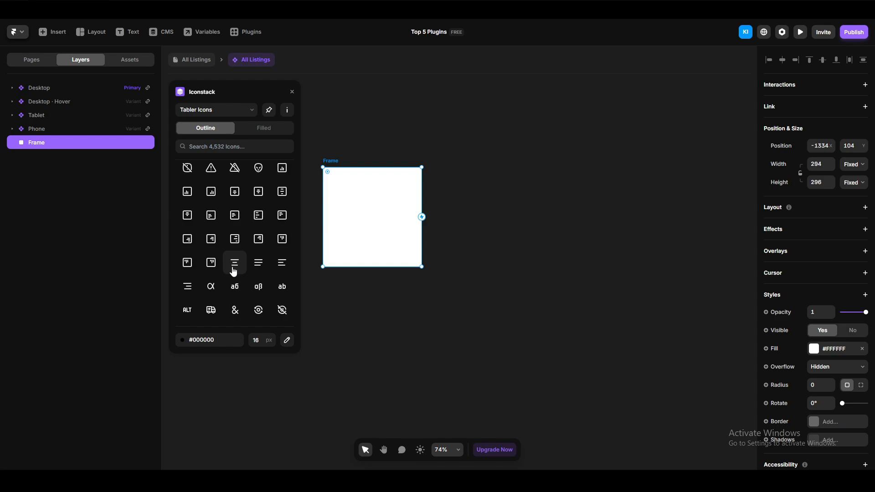
Step: Insert the alert-triangle-off icon from Tabler Icons into the frame and enlarge it to 144 by 144
{"action": "left_click", "coordinate": [234, 168]}
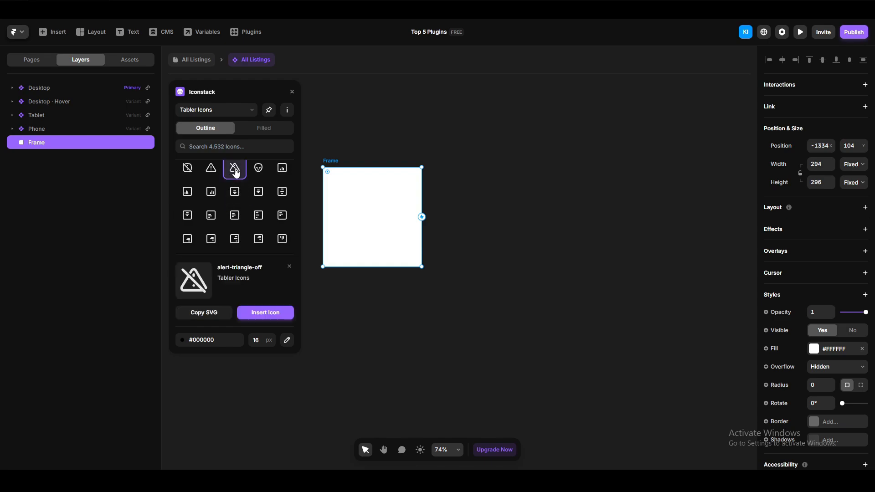
{"action": "left_click", "coordinate": [276, 314]}
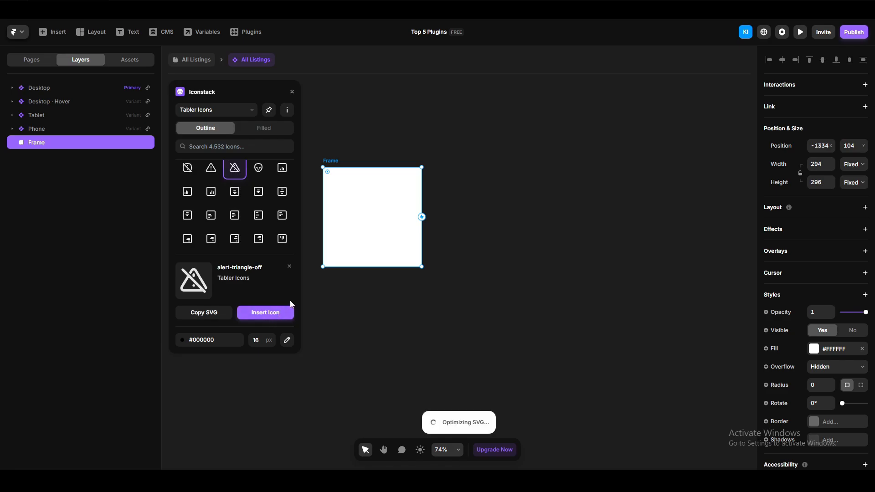
{"action": "scroll", "coordinate": [316, 155], "scroll_direction": "up", "scroll_amount": 5}
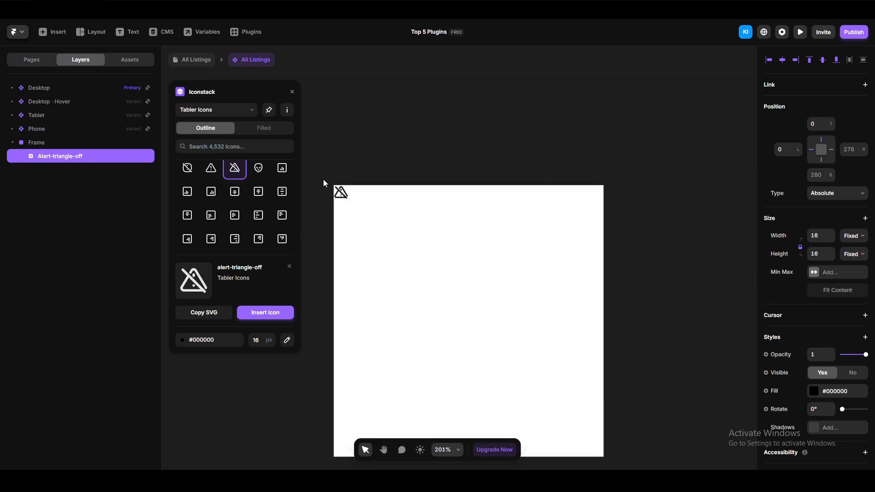
{"action": "left_click_drag", "start_coordinate": [361, 210], "coordinate": [536, 385]}
{"action": "scroll", "coordinate": [475, 274], "scroll_direction": "down", "scroll_amount": 5}
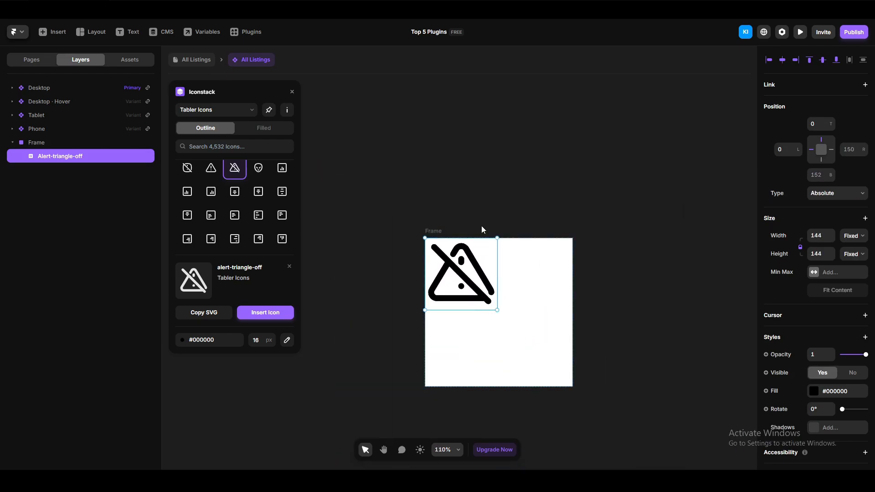
{"action": "left_click", "coordinate": [478, 185]}
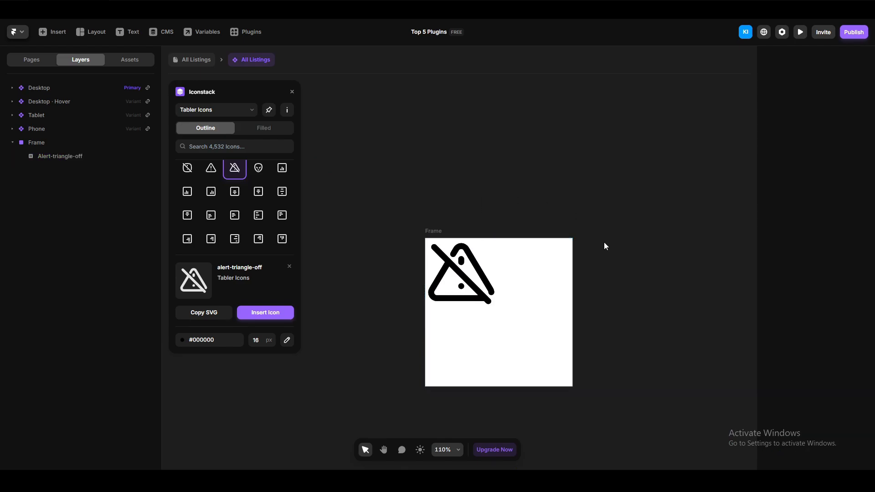
Step: Select the arrow icon on the Desktop primary variant's card and look through the icon names available for its Hero component
{"action": "scroll", "coordinate": [585, 182], "scroll_direction": "down", "scroll_amount": 3}
{"action": "key", "text": "h"}
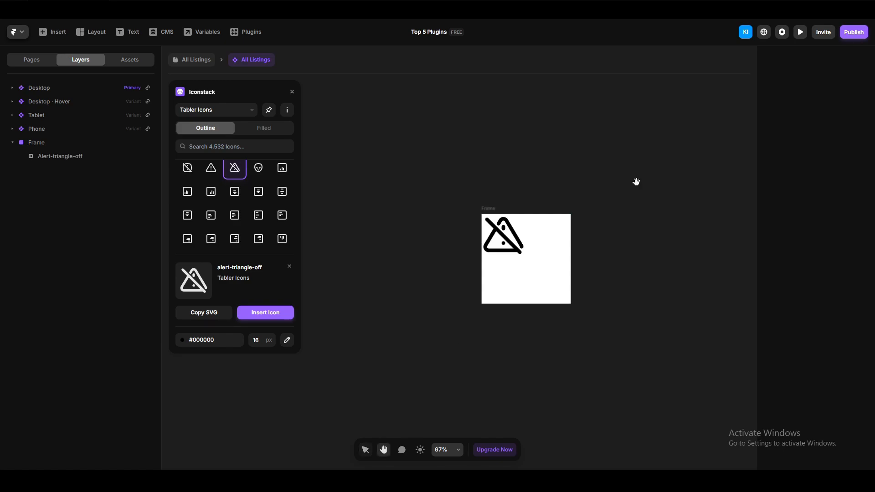
{"action": "left_click_drag", "start_coordinate": [635, 182], "coordinate": [305, 142]}
{"action": "key", "text": "v"}
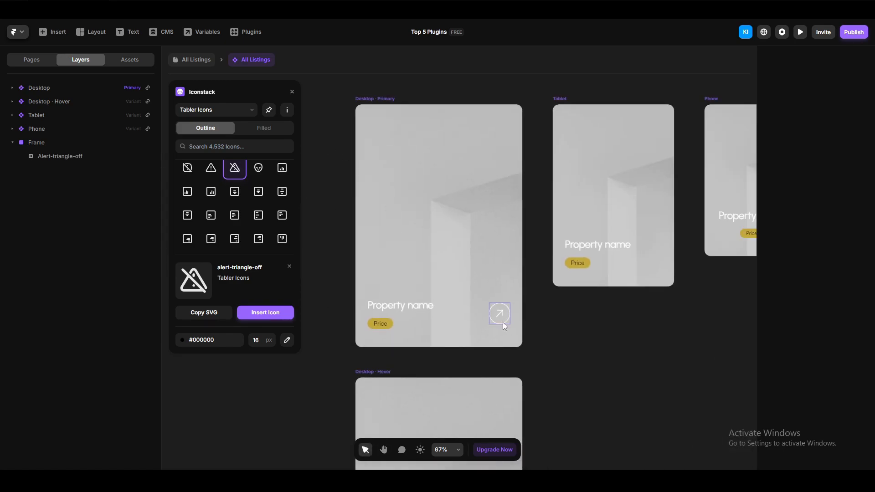
{"action": "left_click", "coordinate": [498, 315]}
{"action": "left_click", "coordinate": [827, 343]}
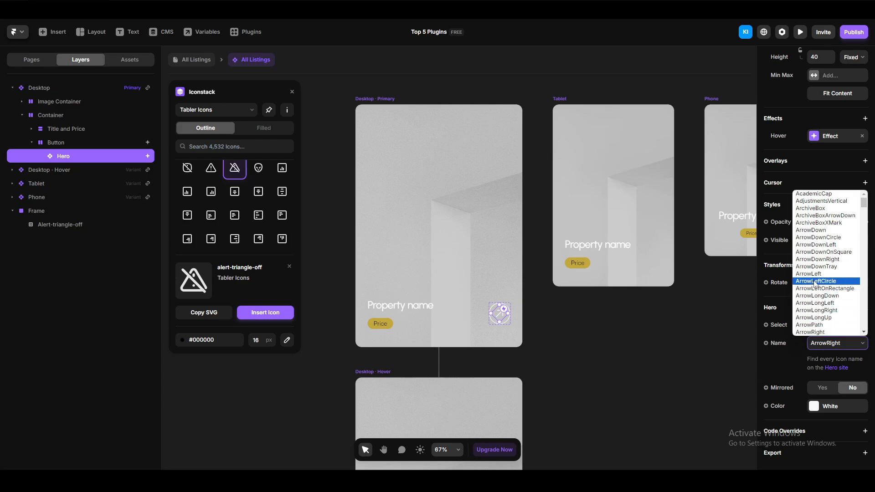
{"action": "scroll", "coordinate": [816, 296], "scroll_direction": "down", "scroll_amount": 9}
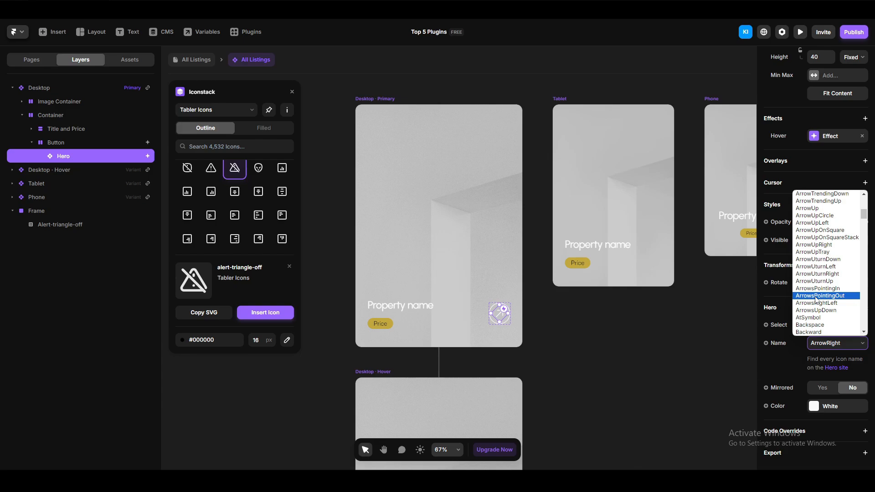
{"action": "scroll", "coordinate": [803, 300], "scroll_direction": "down", "scroll_amount": 5}
{"action": "scroll", "coordinate": [232, 232], "scroll_direction": "down", "scroll_amount": 2}
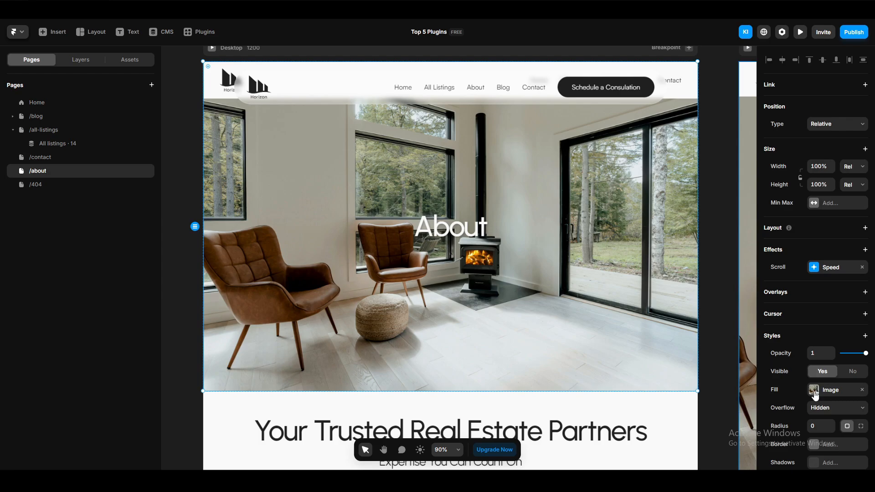
Step: Open the plugin choices for the About hero's image fill, search all plugins for "lumm" and launch Lummi
{"action": "left_click", "coordinate": [814, 391]}
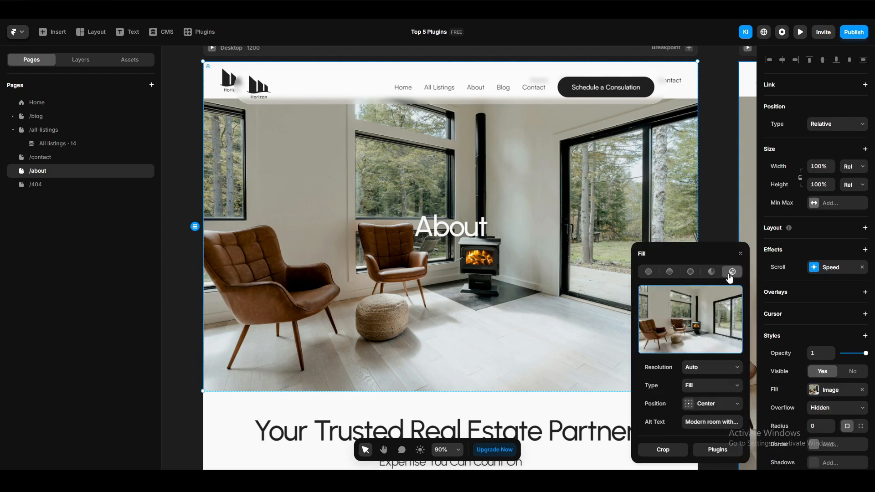
{"action": "left_click", "coordinate": [719, 451]}
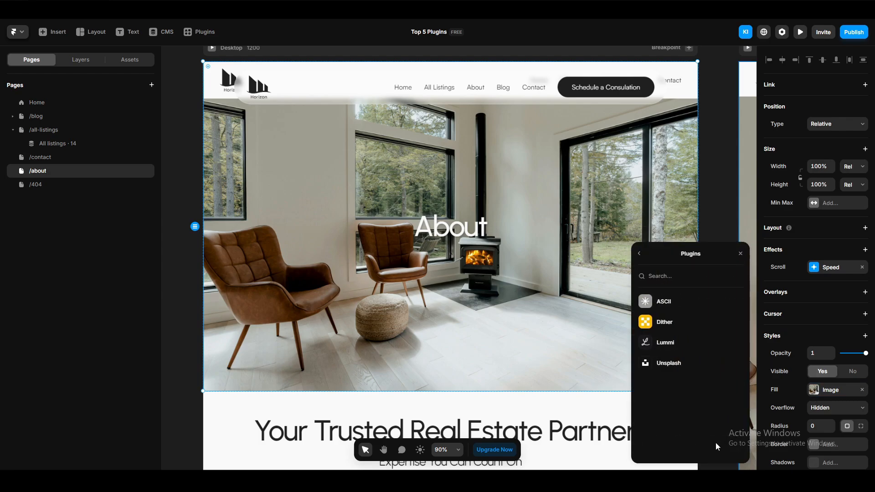
{"action": "left_click", "coordinate": [193, 39]}
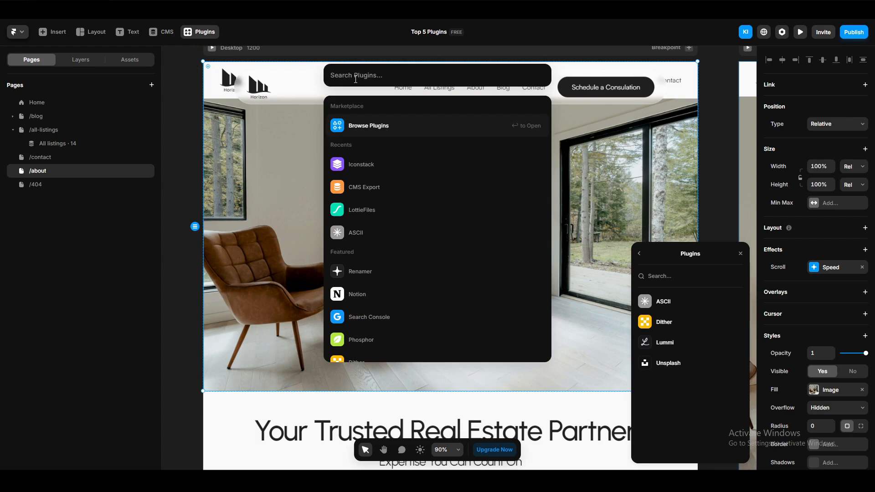
{"action": "type", "text": "lumm"}
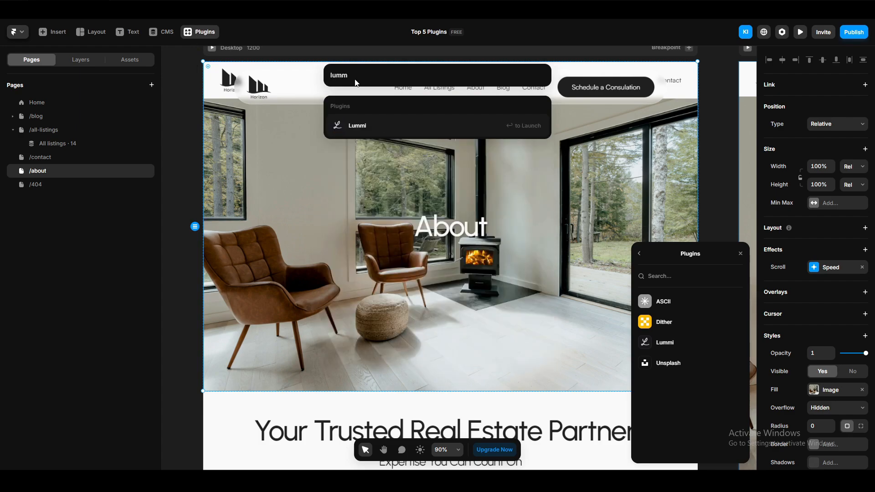
{"action": "key", "text": "Return"}
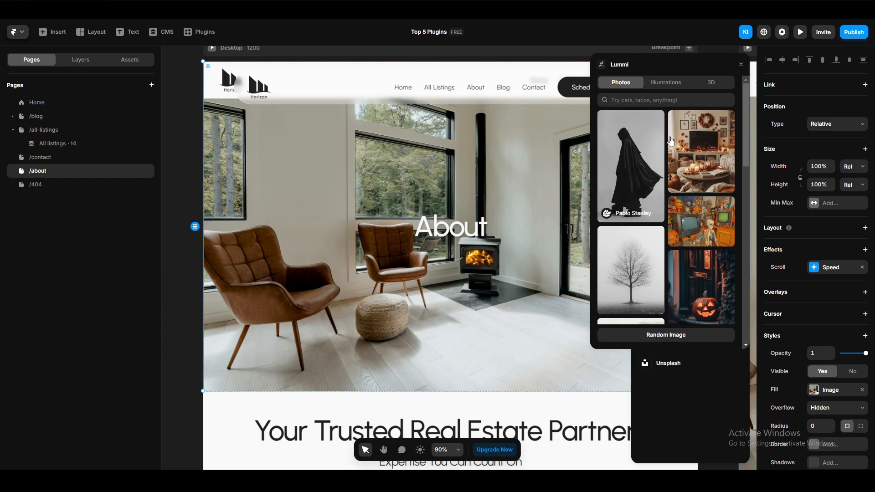
Step: Browse Lummi's 3D, Illustrations and Photos image collections
{"action": "left_click", "coordinate": [712, 84]}
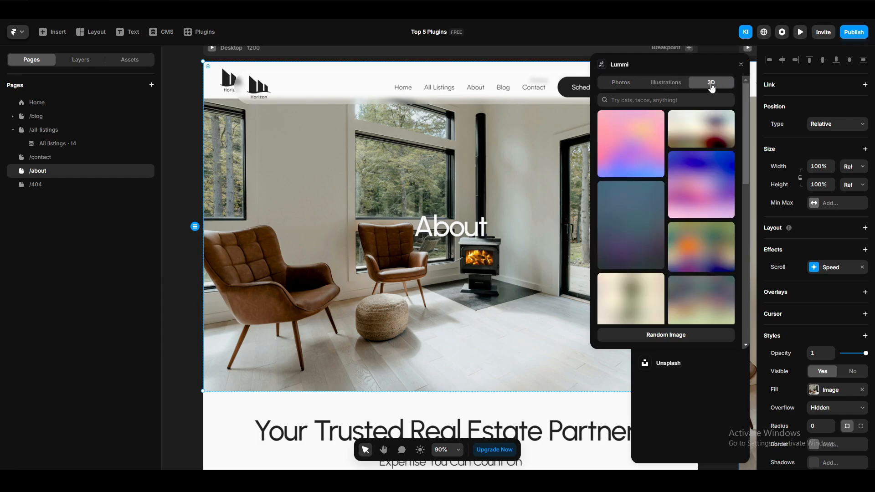
{"action": "left_click", "coordinate": [662, 85]}
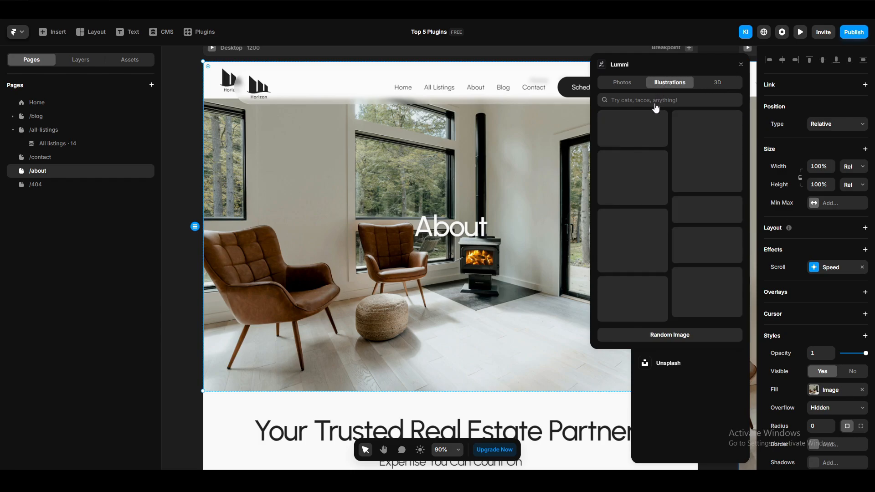
{"action": "scroll", "coordinate": [623, 305], "scroll_direction": "down", "scroll_amount": 3}
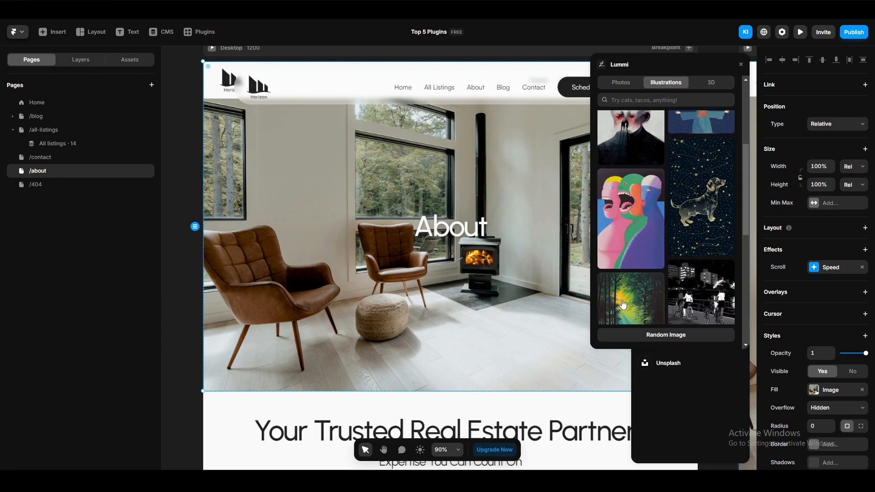
{"action": "left_click", "coordinate": [621, 82]}
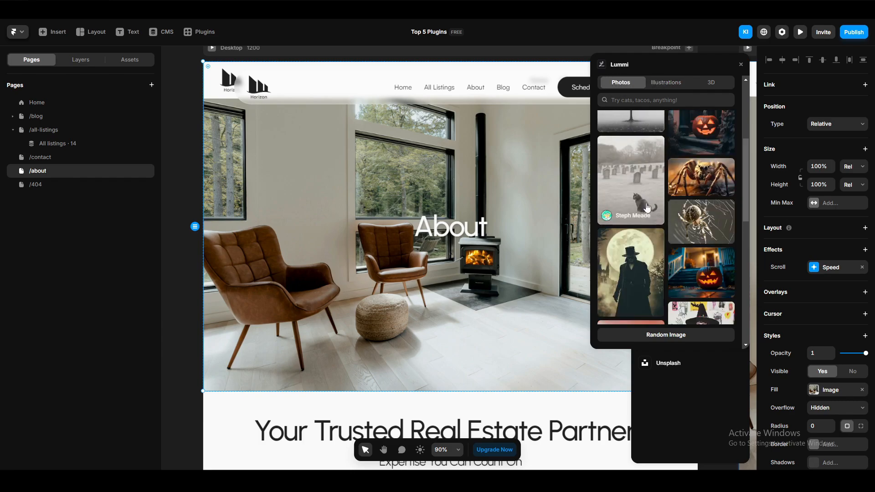
{"action": "scroll", "coordinate": [653, 267], "scroll_direction": "down", "scroll_amount": 1}
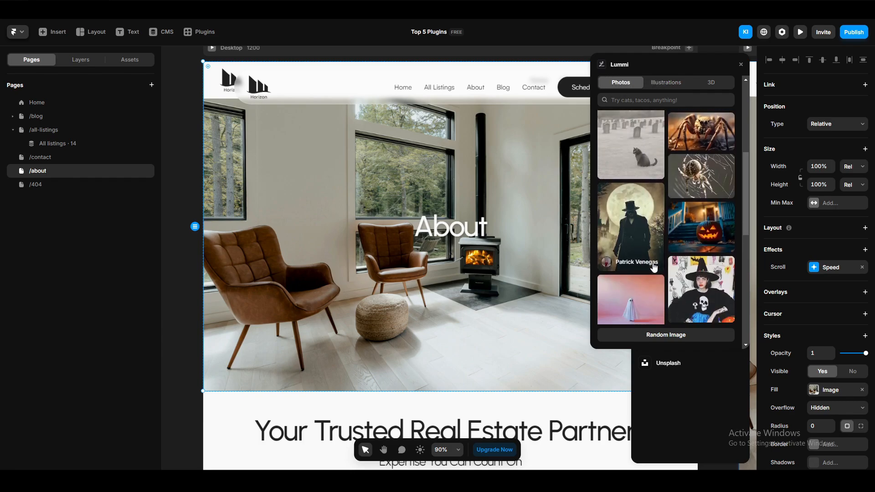
{"action": "scroll", "coordinate": [651, 248], "scroll_direction": "down", "scroll_amount": 5}
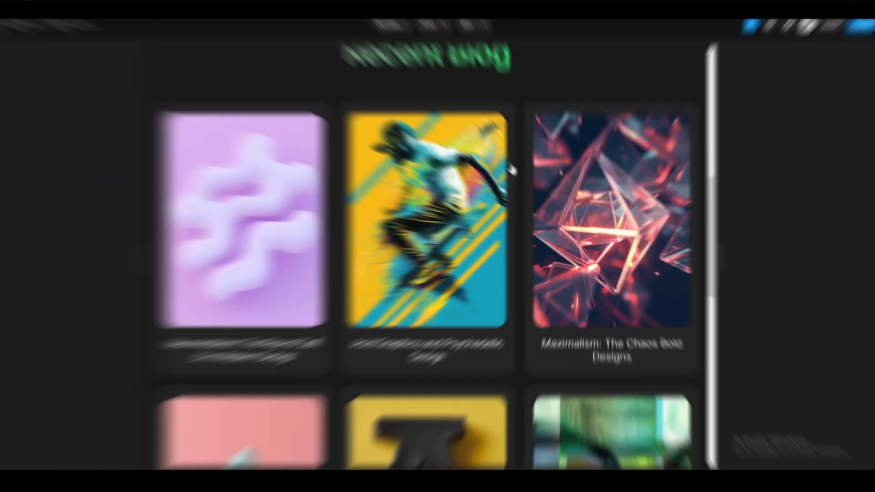
Step: Look through the blog cards and their cover images in the desktop site preview
{"action": "scroll", "coordinate": [566, 225], "scroll_direction": "down", "scroll_amount": 4}
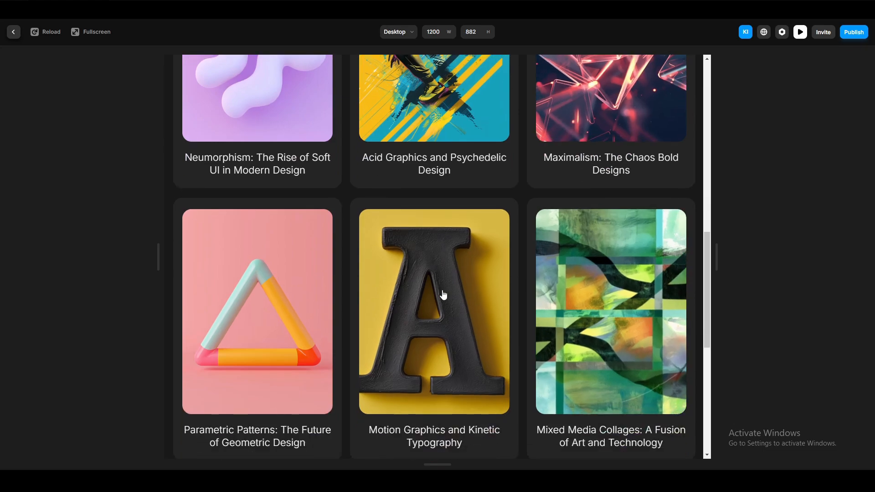
{"action": "scroll", "coordinate": [276, 319], "scroll_direction": "down", "scroll_amount": 3}
{"action": "scroll", "coordinate": [500, 410], "scroll_direction": "down", "scroll_amount": 3}
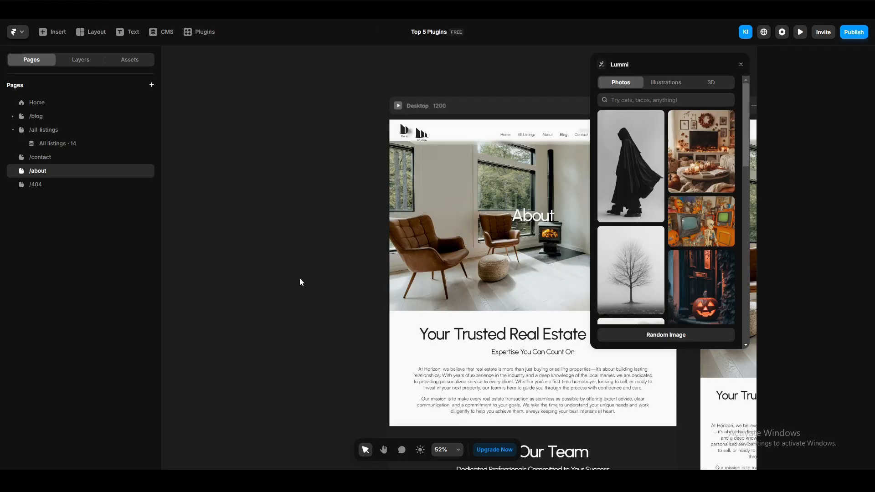
Step: Draw a frame about 935 by 649 on the empty canvas beside the About page and apply Lummi's bare tree photo to it
{"action": "key", "text": "h"}
{"action": "left_click_drag", "start_coordinate": [299, 278], "coordinate": [508, 280]}
{"action": "key", "text": "v"}
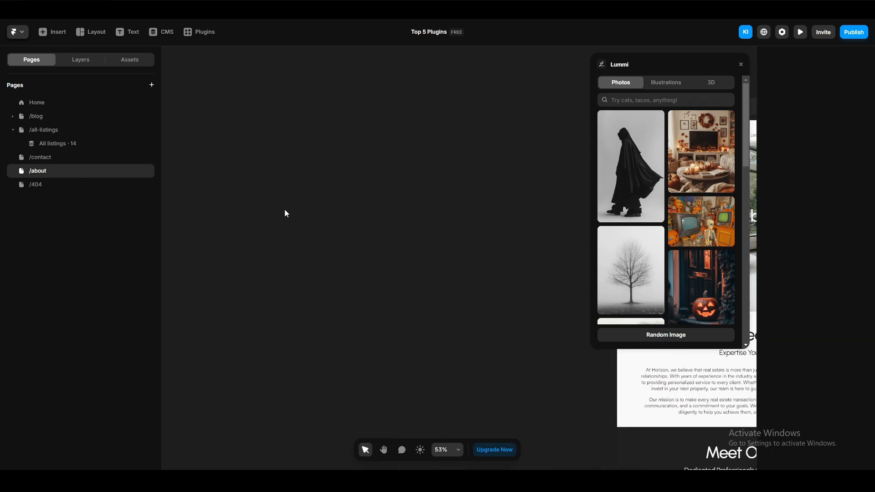
{"action": "key", "text": "f"}
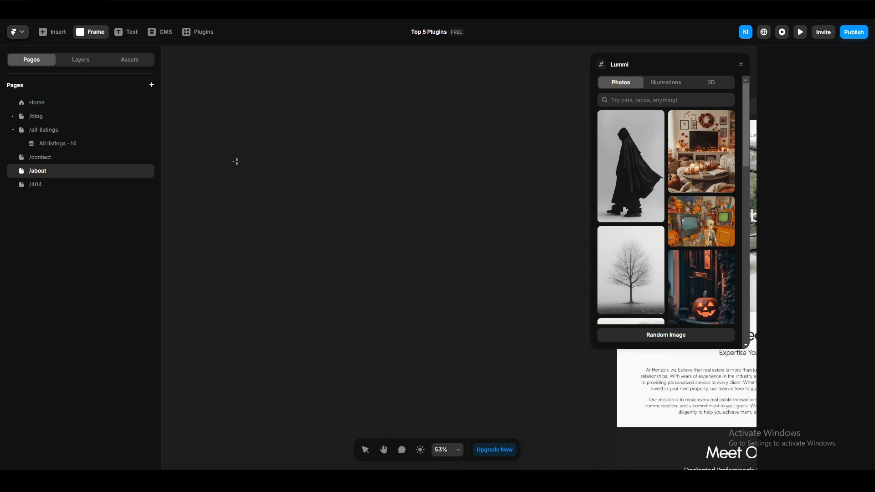
{"action": "left_click_drag", "start_coordinate": [236, 162], "coordinate": [460, 317]}
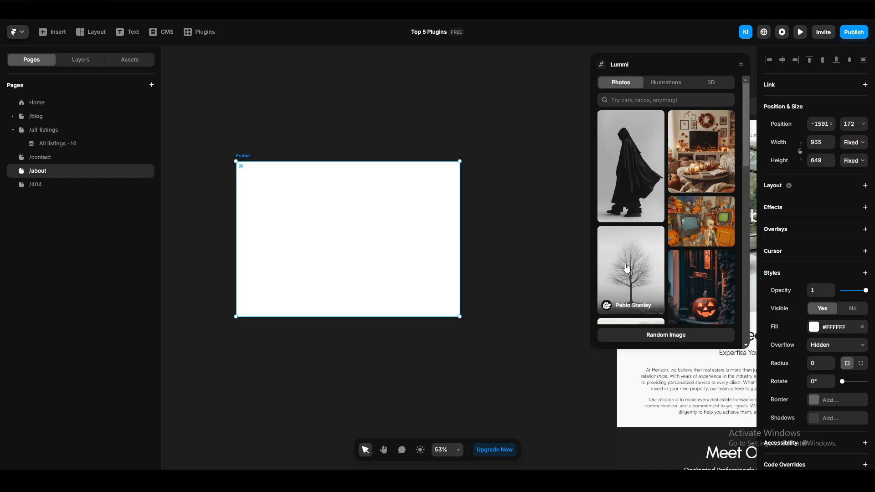
{"action": "left_click", "coordinate": [611, 300]}
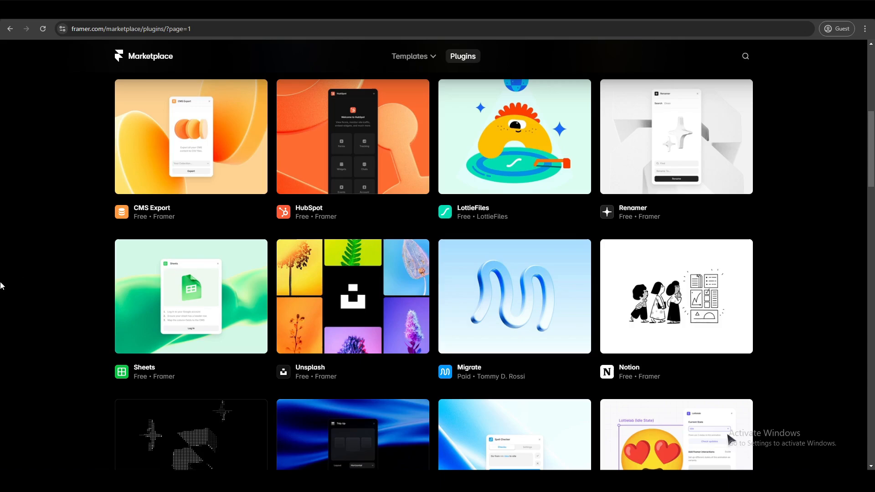
Step: Switch to the browser, look through the Framer Marketplace plugin listings and return to the plugins landing page
{"action": "scroll", "coordinate": [21, 324], "scroll_direction": "down", "scroll_amount": 12}
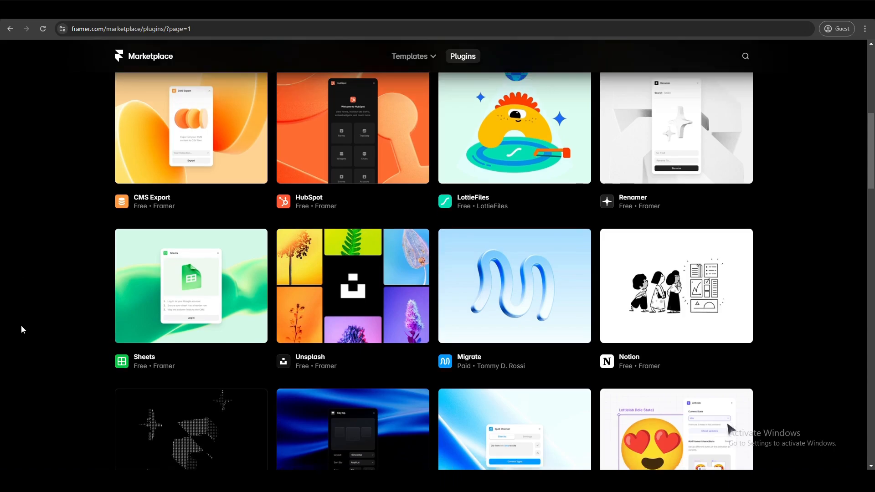
{"action": "scroll", "coordinate": [20, 327], "scroll_direction": "down", "scroll_amount": 16}
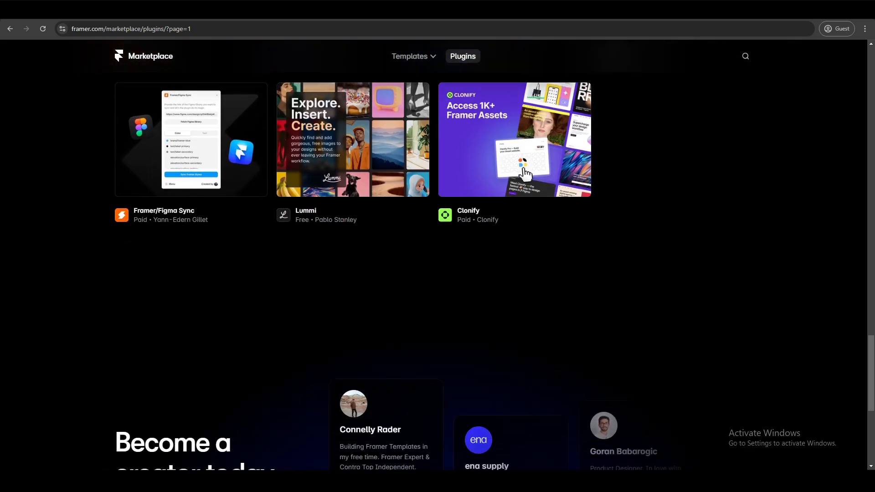
{"action": "key", "text": "alt+Left"}
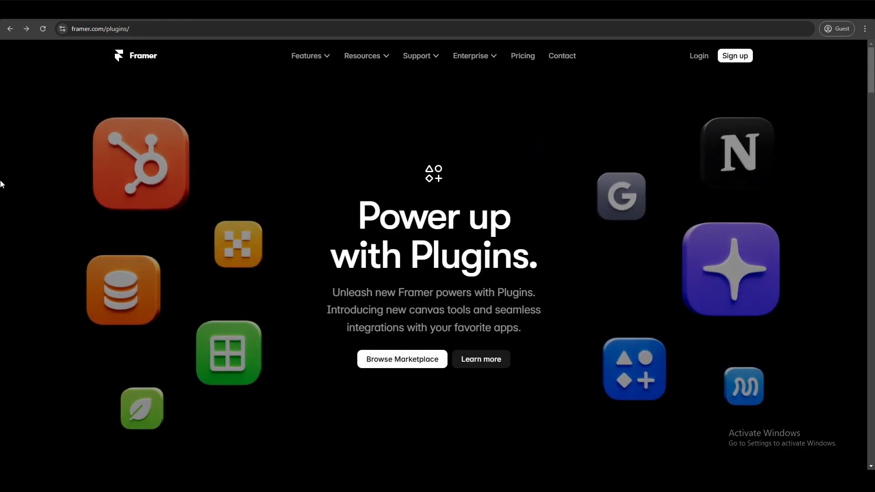